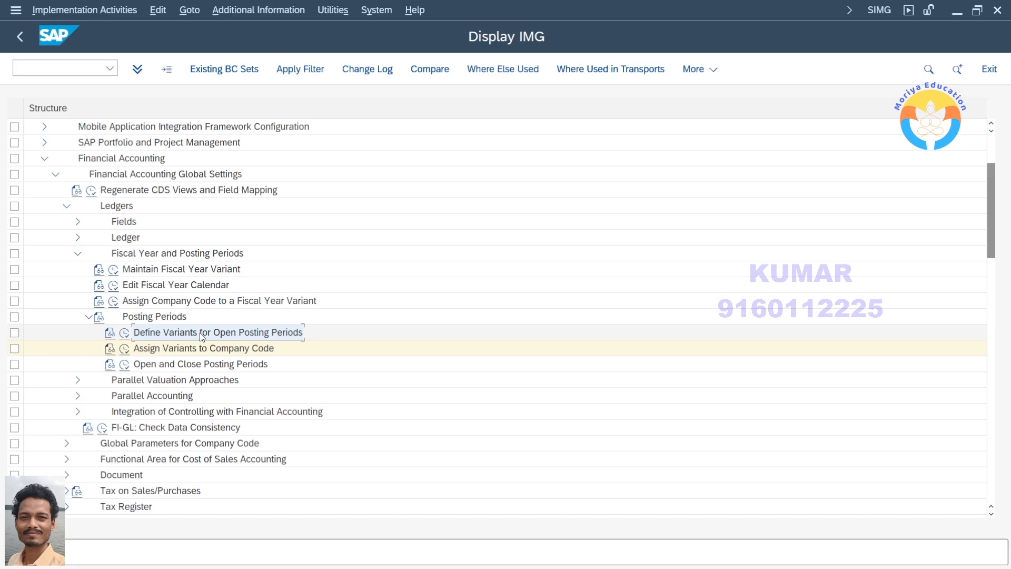
Open the Open and Close Posting Periods activity for posting period variant 222C
left_click(209, 350)
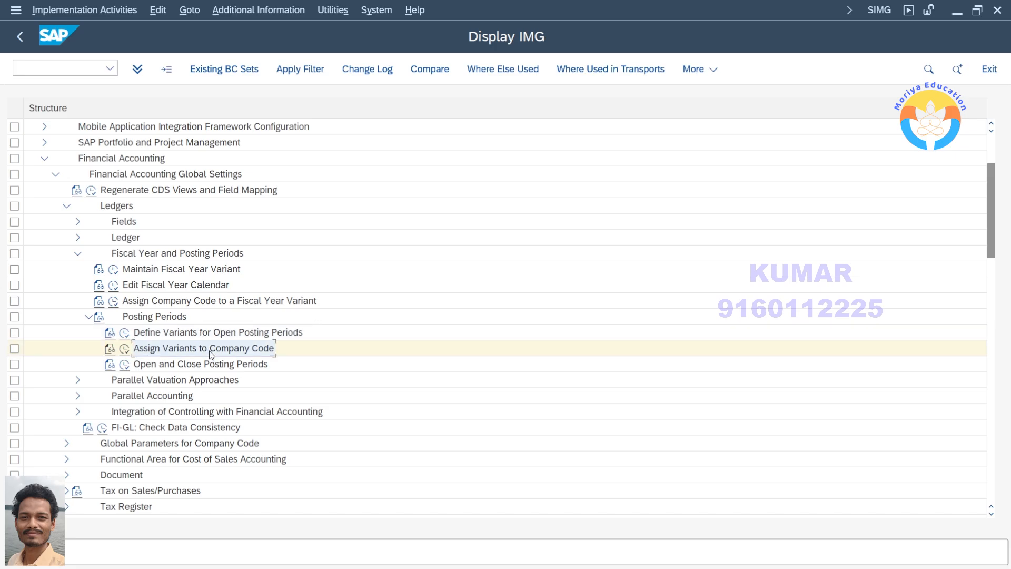
left_click(163, 364)
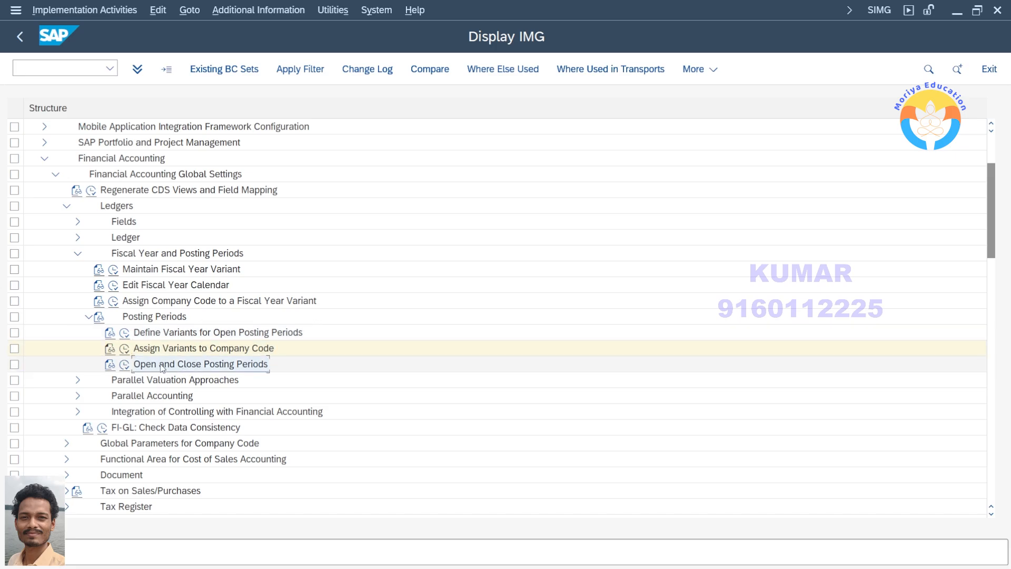
left_click(124, 365)
type("222")
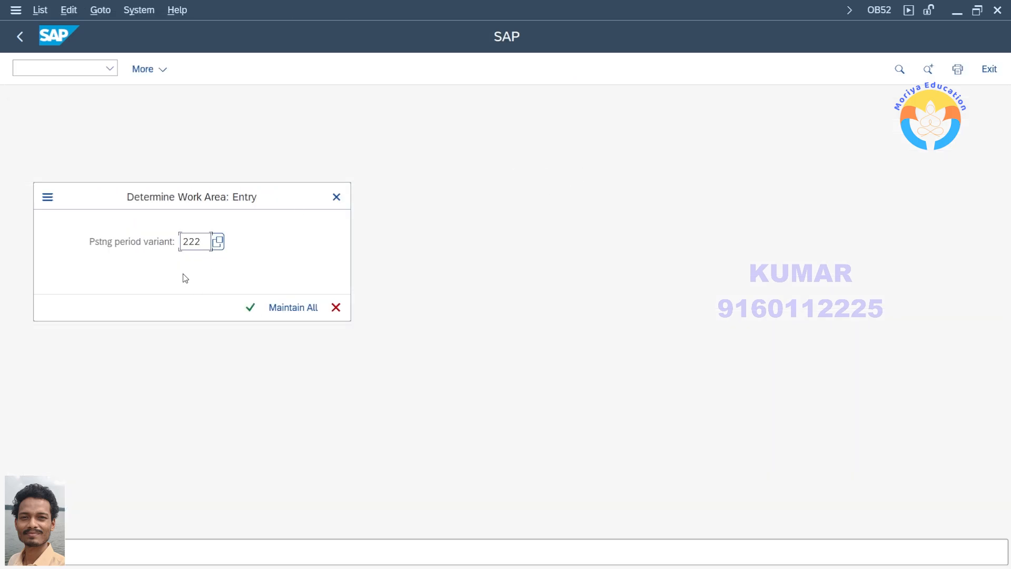
type("C")
key("Return")
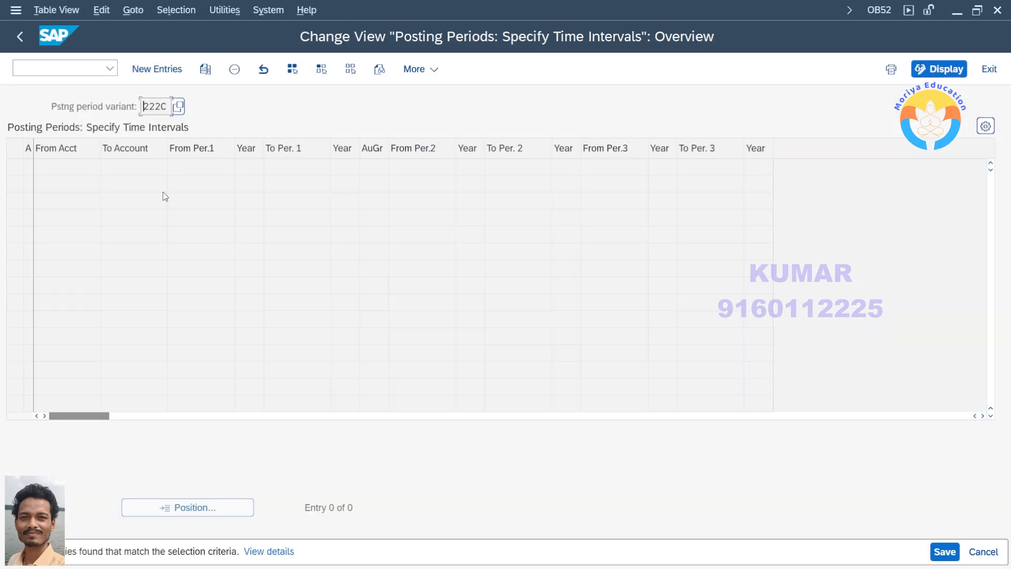
Start new entries for the posting period variant and widen the account type column
left_click(156, 69)
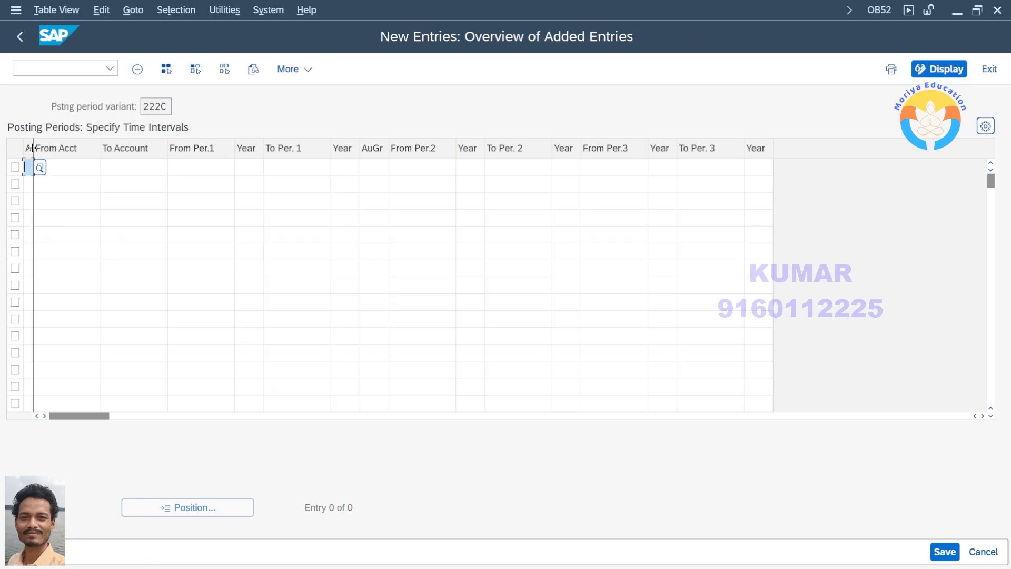
left_click_drag(62, 147, 144, 155)
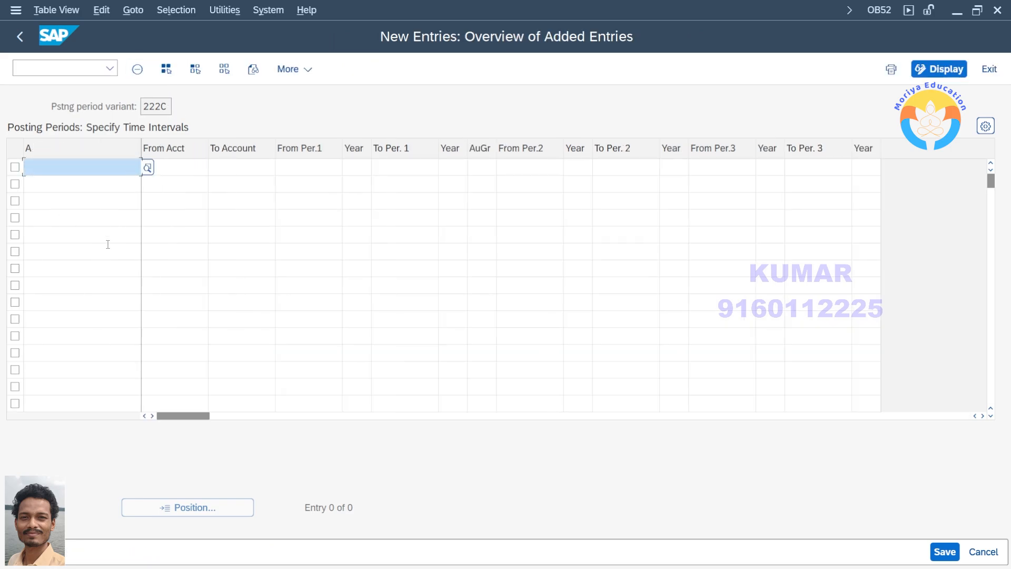
Examine the possible account types for the first row, including assets, customers, vendors, materials, G/L accounts and contract accounts
left_click(151, 168)
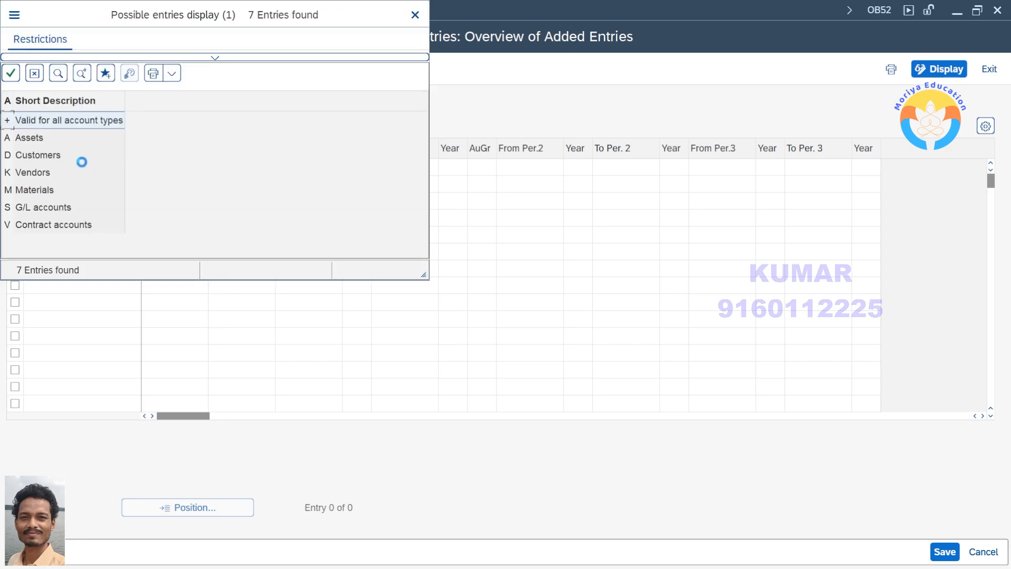
key("Down")
key("Down")
key("Down")
key("Down")
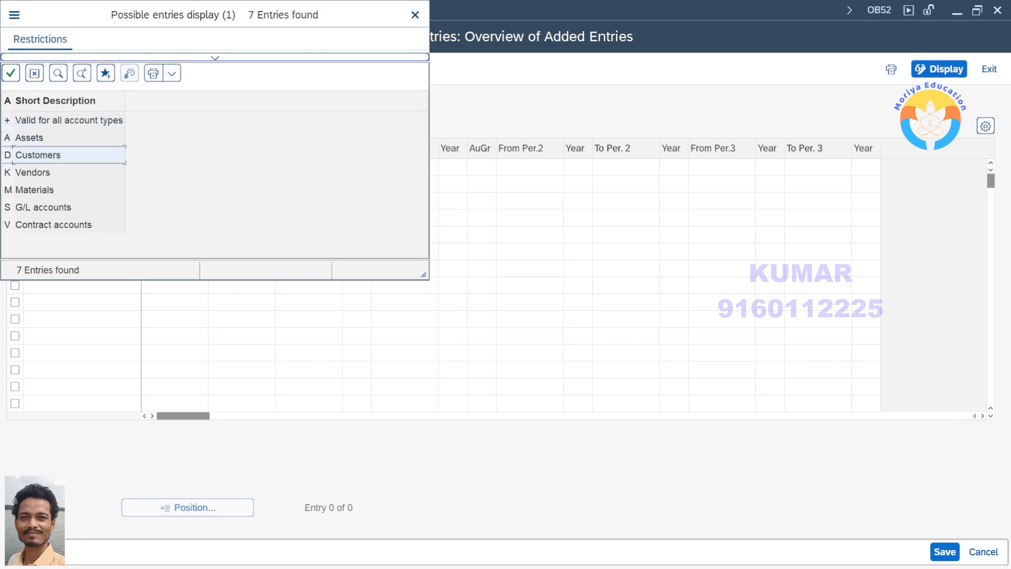
left_click(42, 137)
left_click(48, 222)
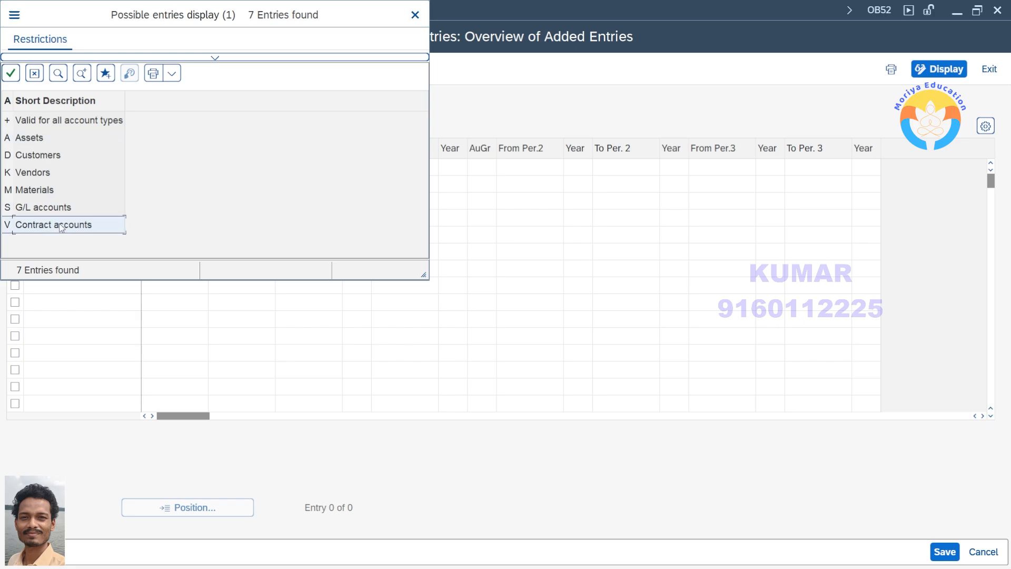
left_click(53, 207)
left_click(32, 139)
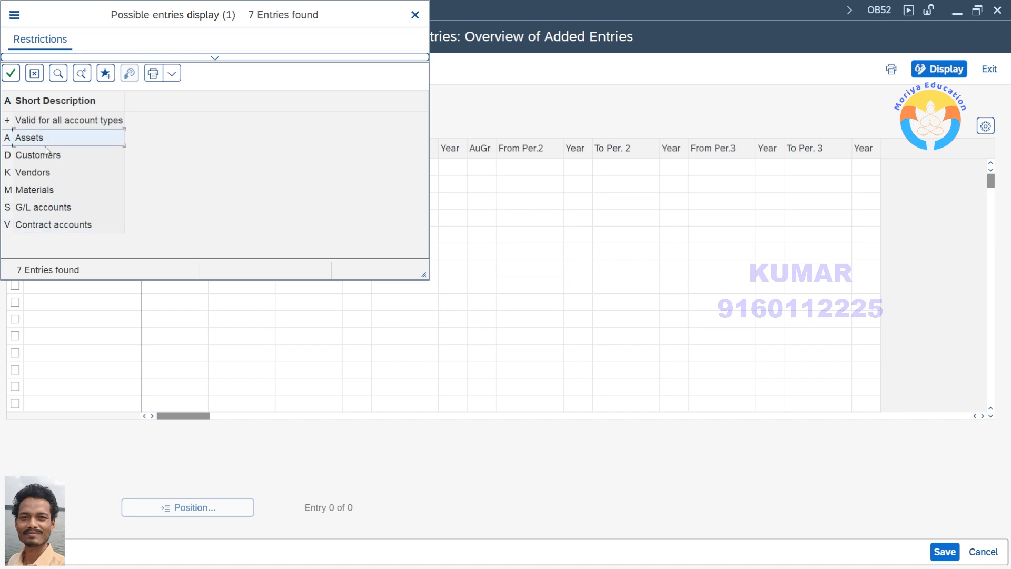
left_click(49, 171)
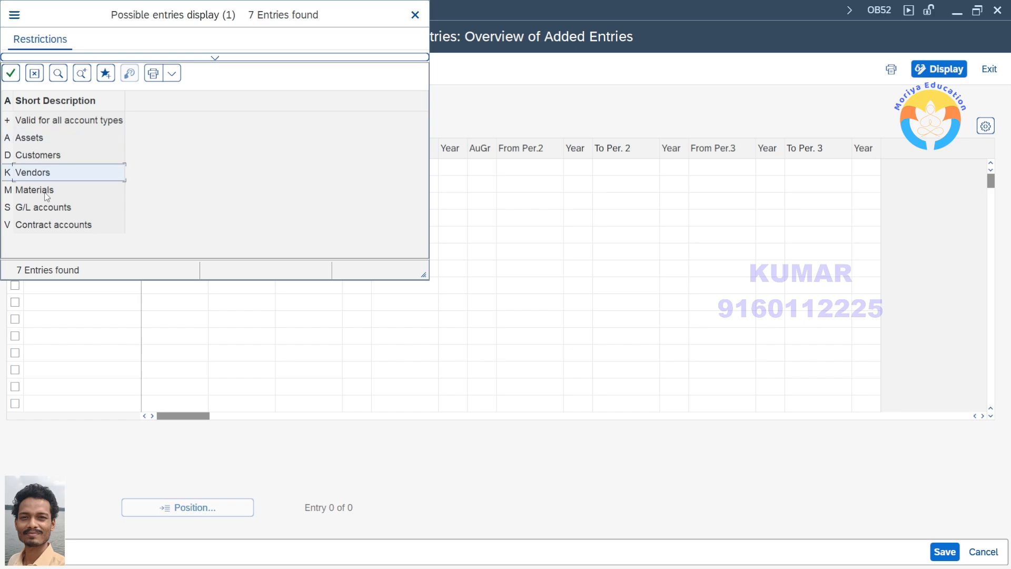
left_click(47, 191)
left_click(63, 209)
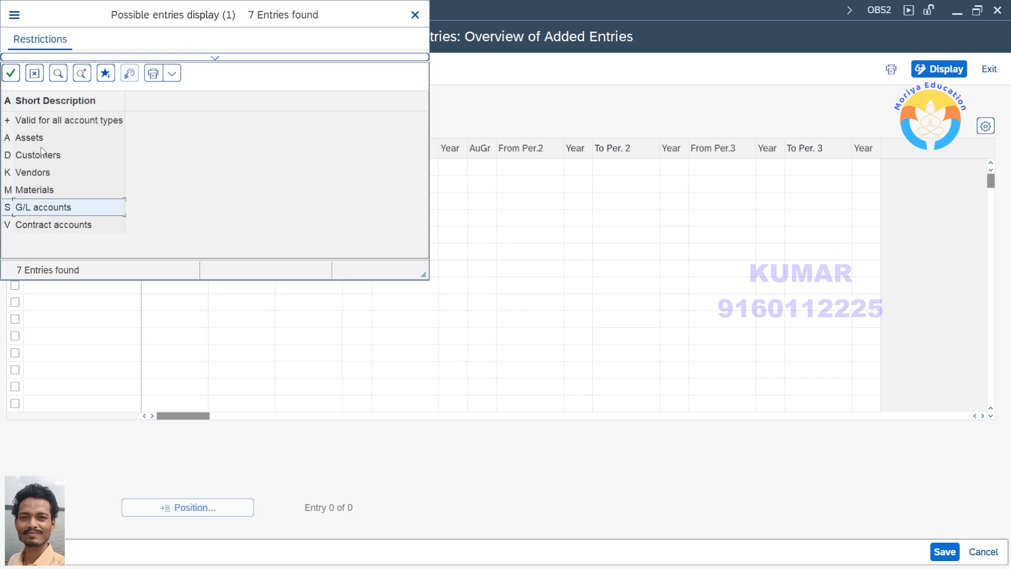
left_click(41, 140)
left_click(41, 158)
left_click(41, 174)
left_click(41, 195)
left_click(69, 179)
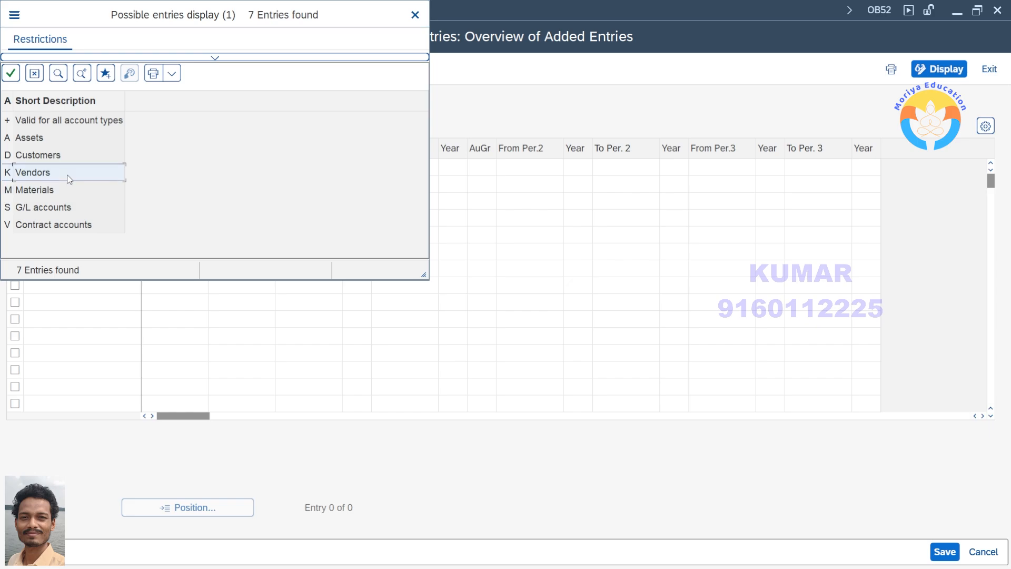
left_click(67, 143)
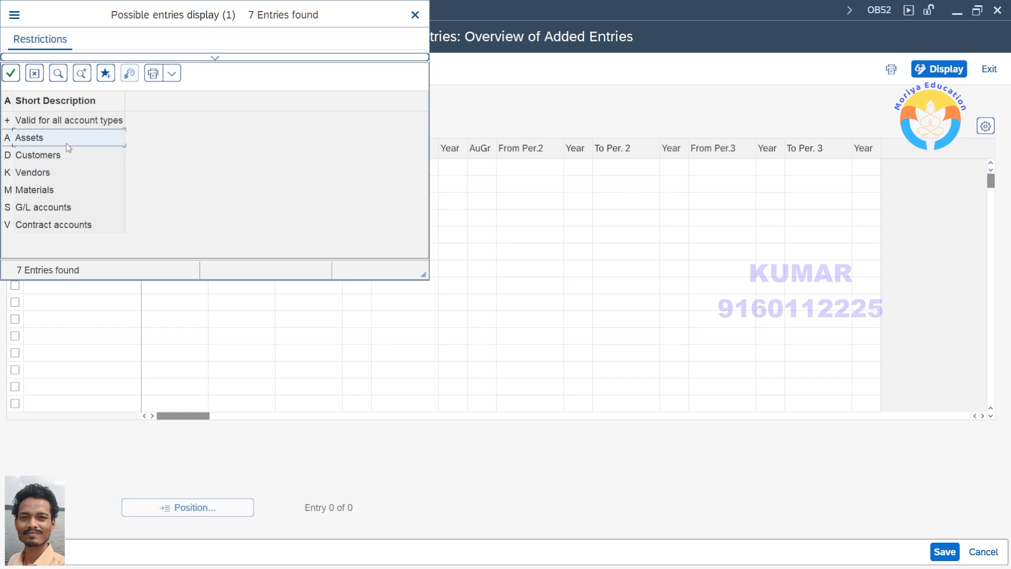
left_click(69, 159)
left_click(68, 176)
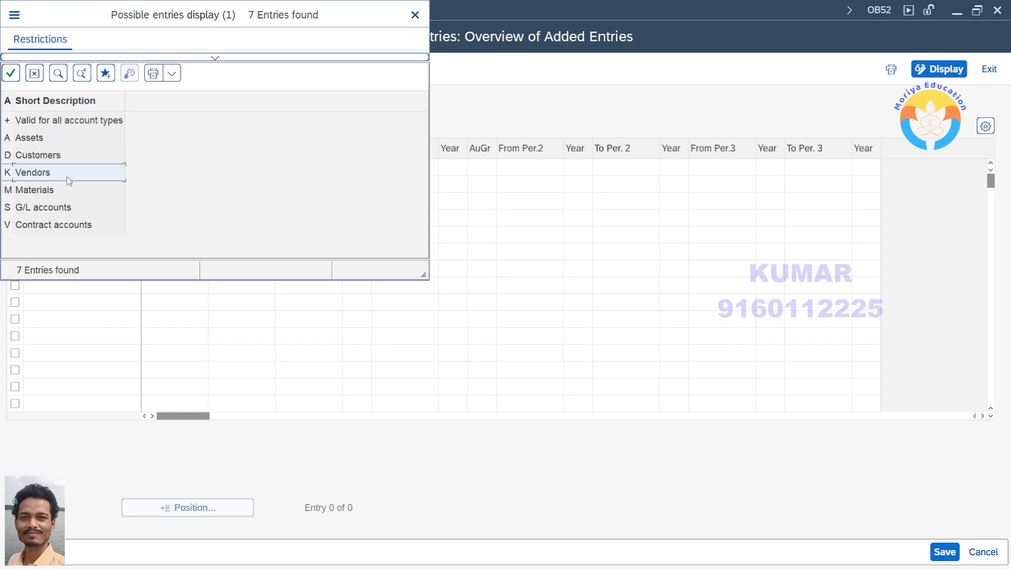
left_click(87, 205)
left_click(68, 141)
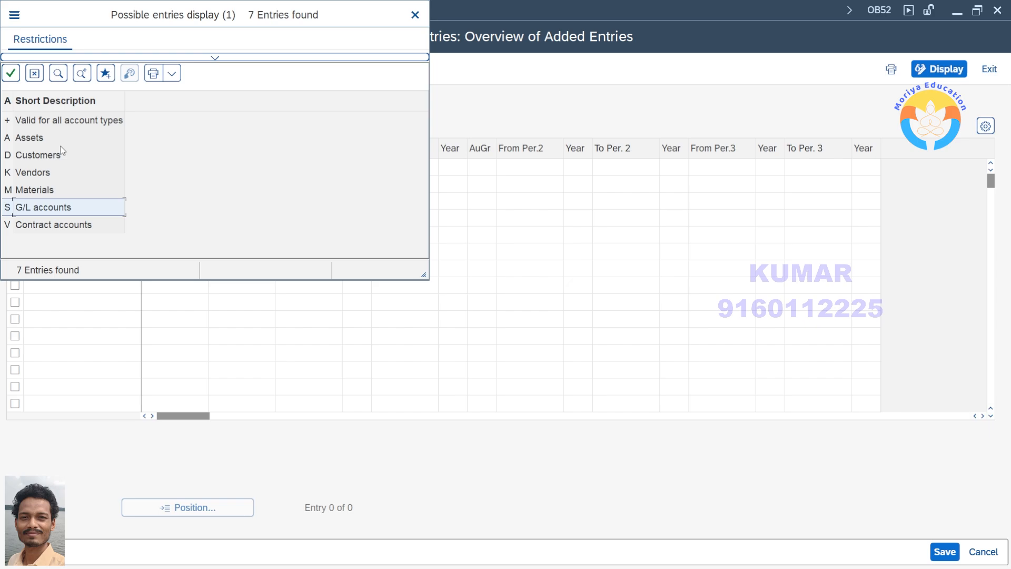
left_click(73, 139)
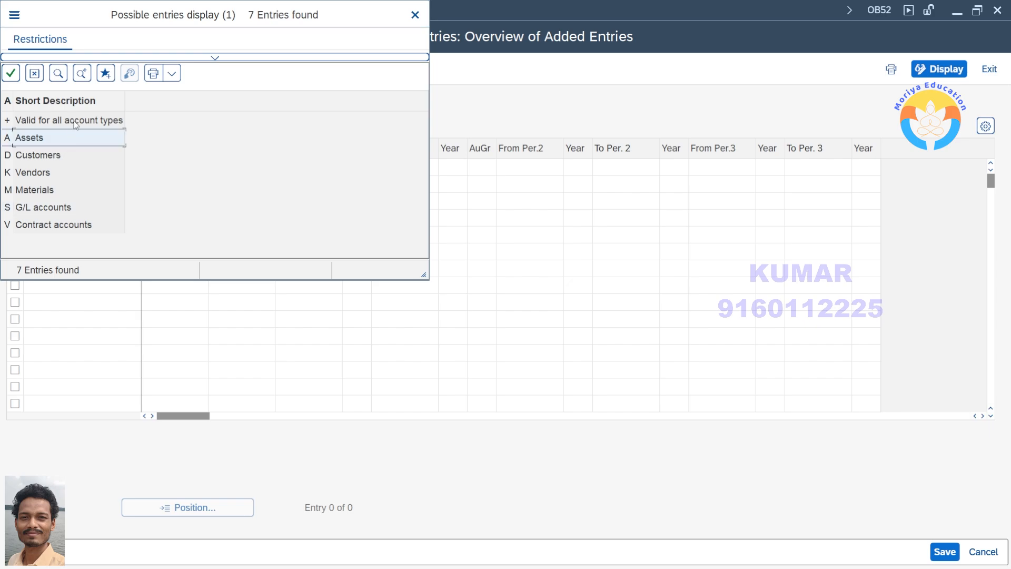
Set the first row's account type to + (Valid for all account types) and the second row's to A (Assets)
double_click(77, 121)
left_click(99, 188)
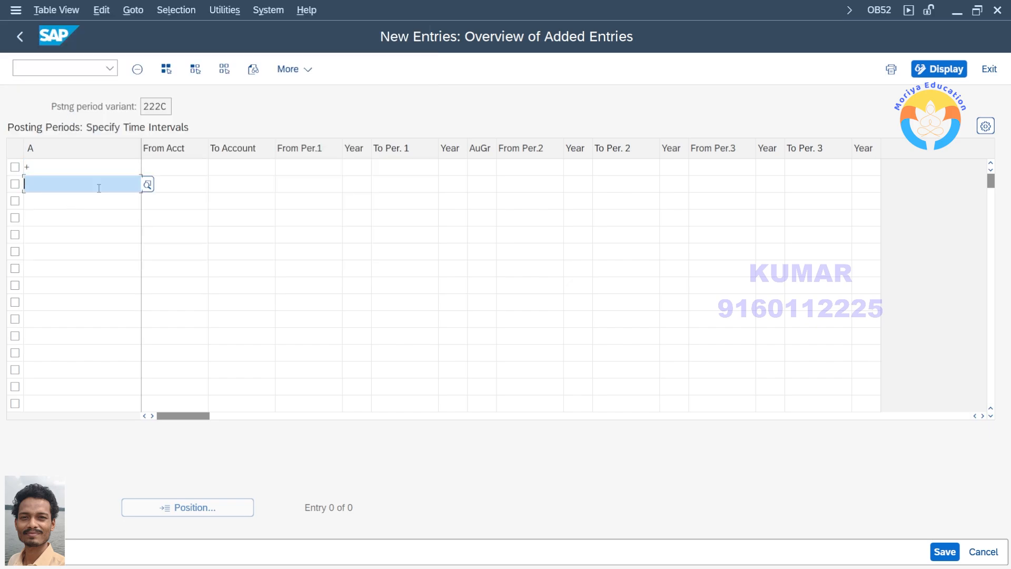
left_click(145, 188)
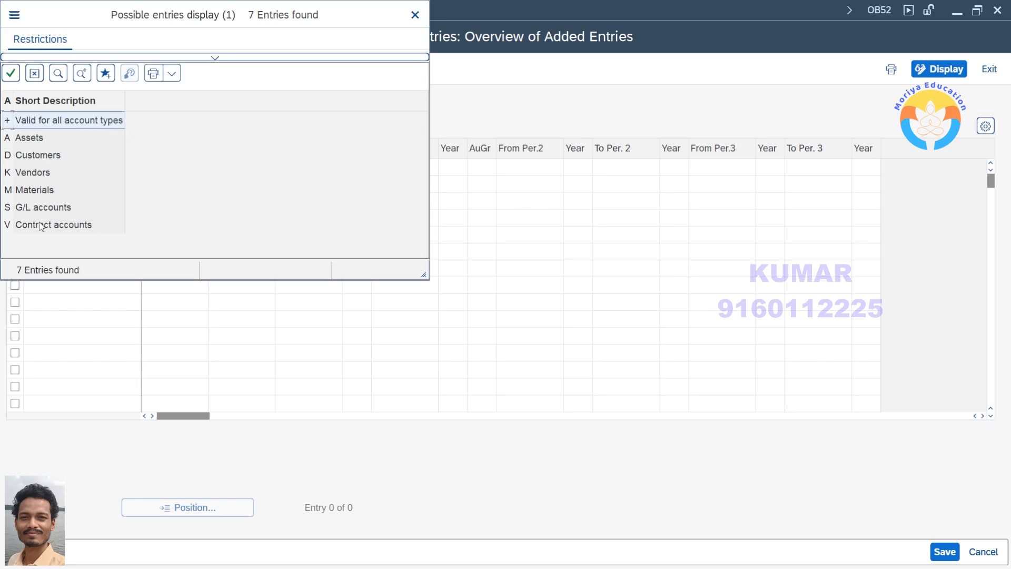
left_click(34, 137)
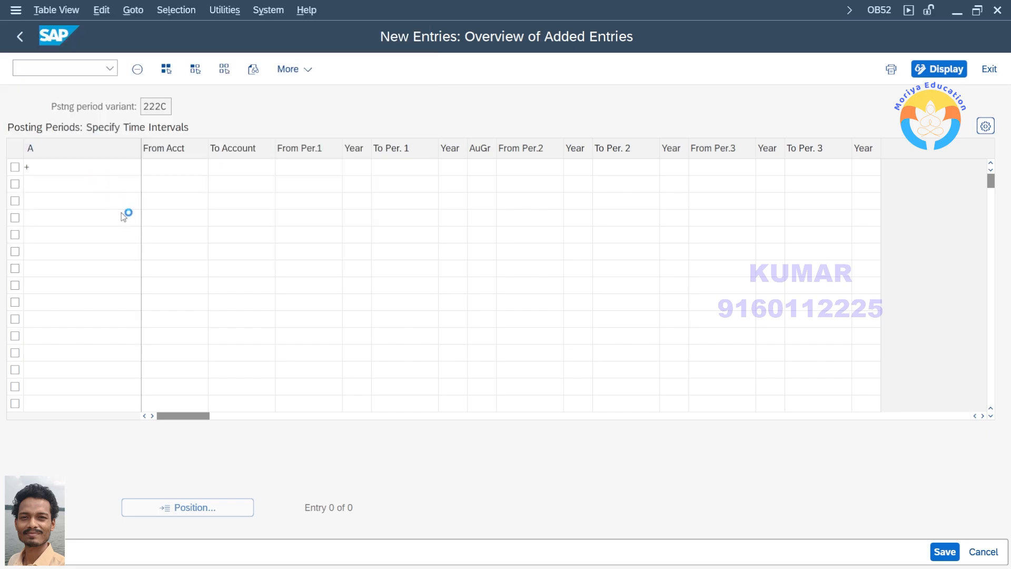
Set the third row's account type to D (Customers) and the fourth row's to K (Vendors)
left_click(68, 203)
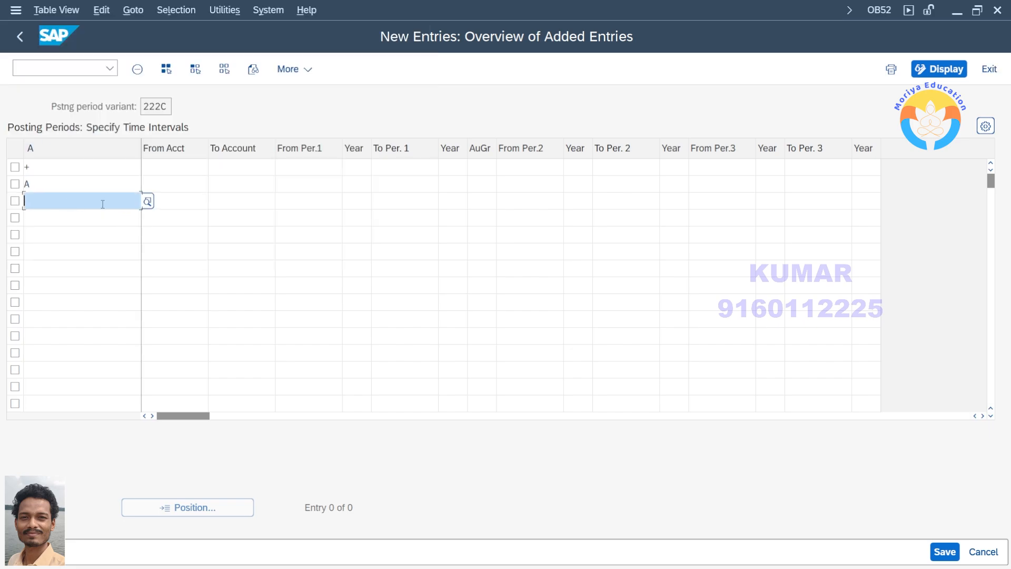
left_click(148, 201)
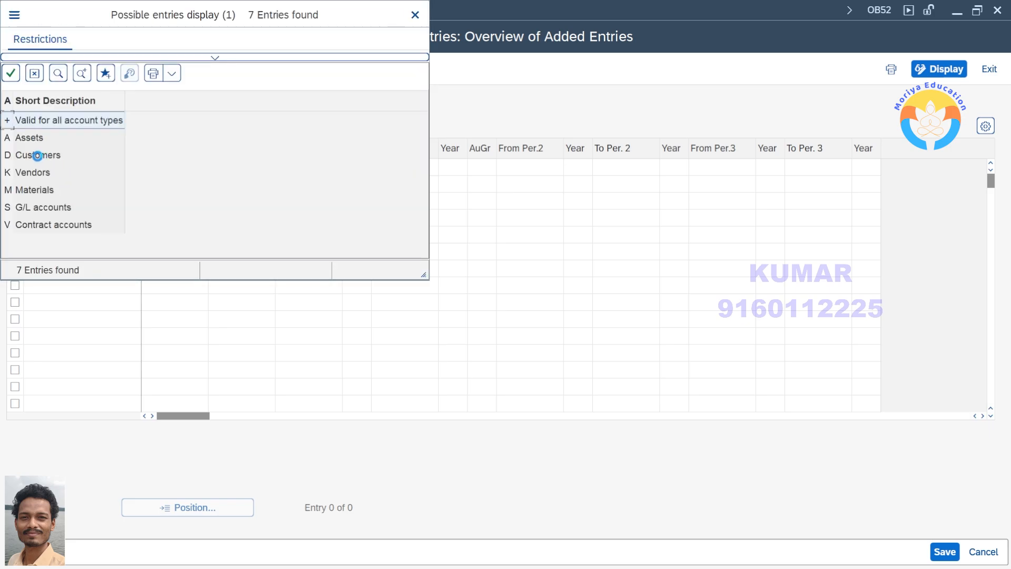
left_click(50, 155)
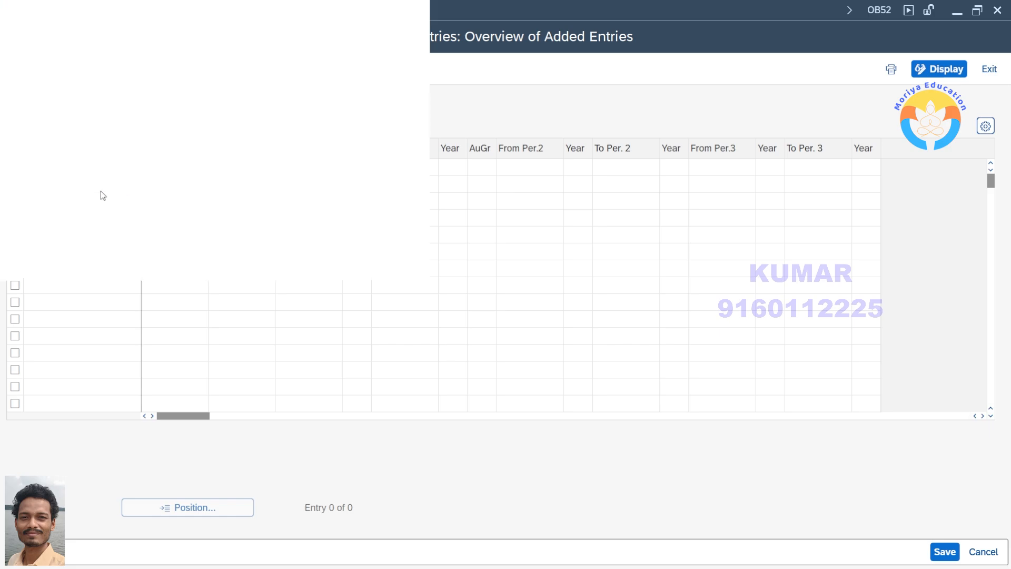
double_click(40, 174)
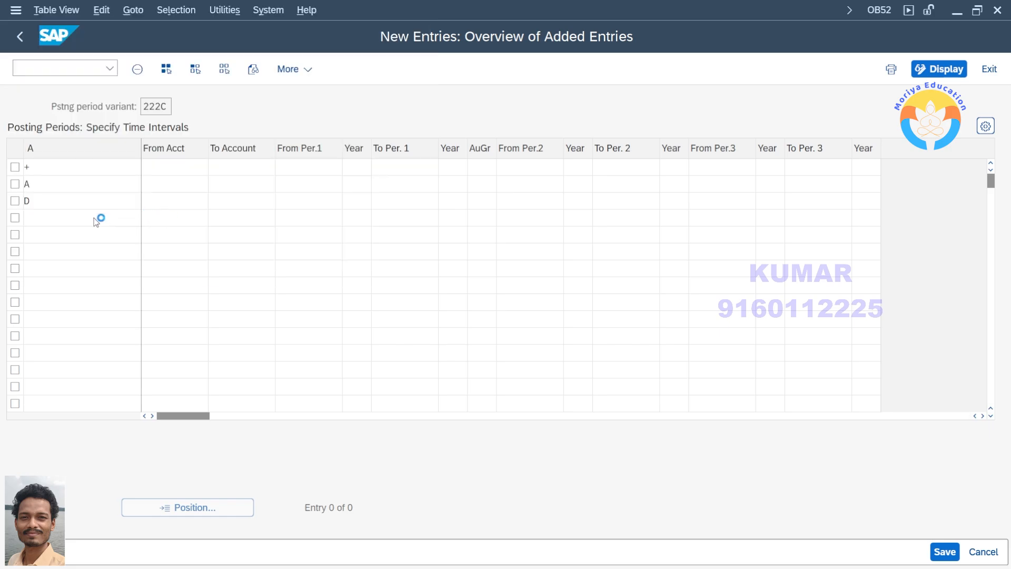
Set the fifth row's account type to M (Materials) and the sixth row's to S (G/L accounts)
left_click(86, 235)
left_click(148, 235)
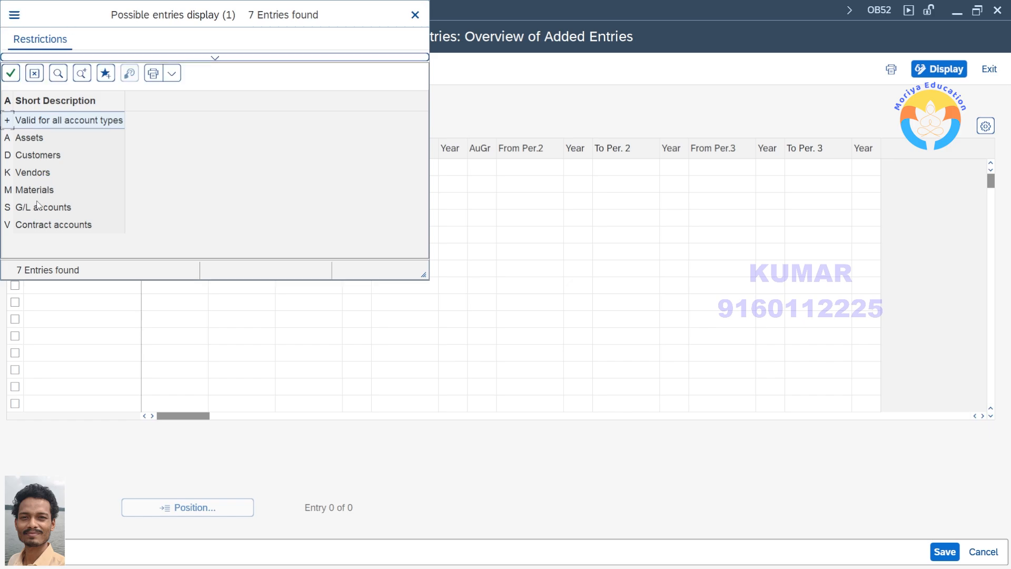
double_click(41, 190)
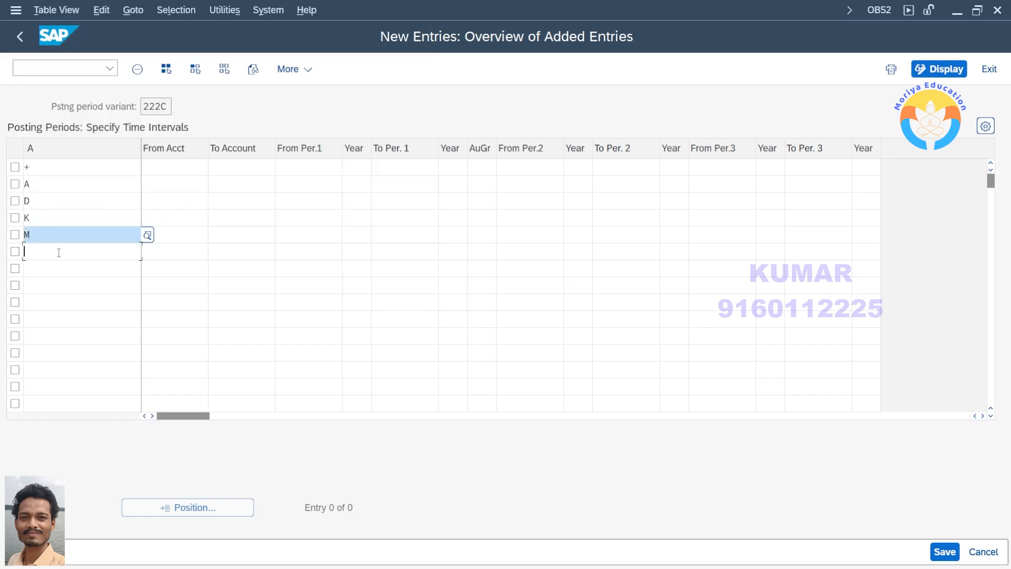
left_click(56, 251)
left_click(148, 251)
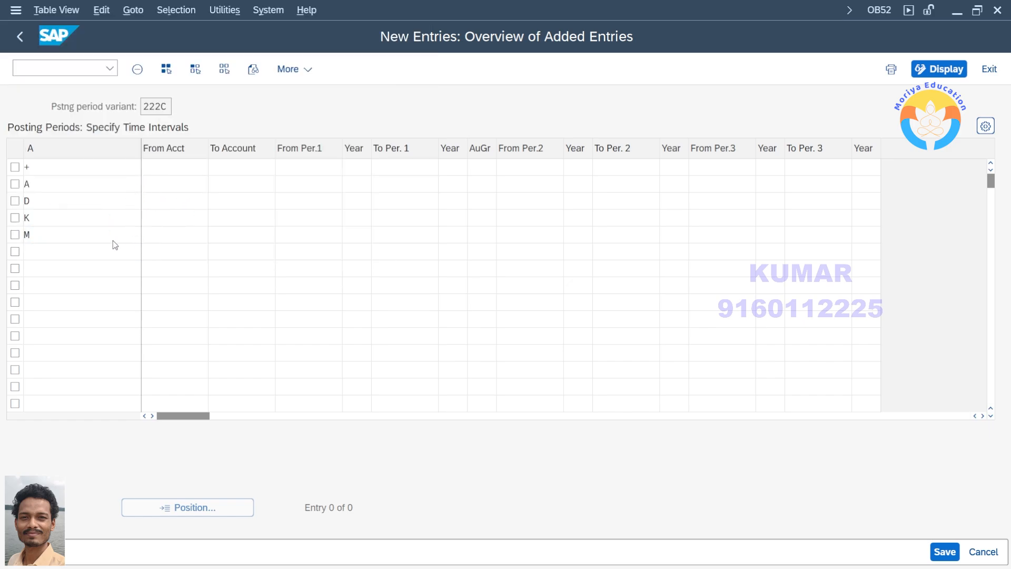
double_click(46, 208)
left_click(33, 233)
left_click(44, 200)
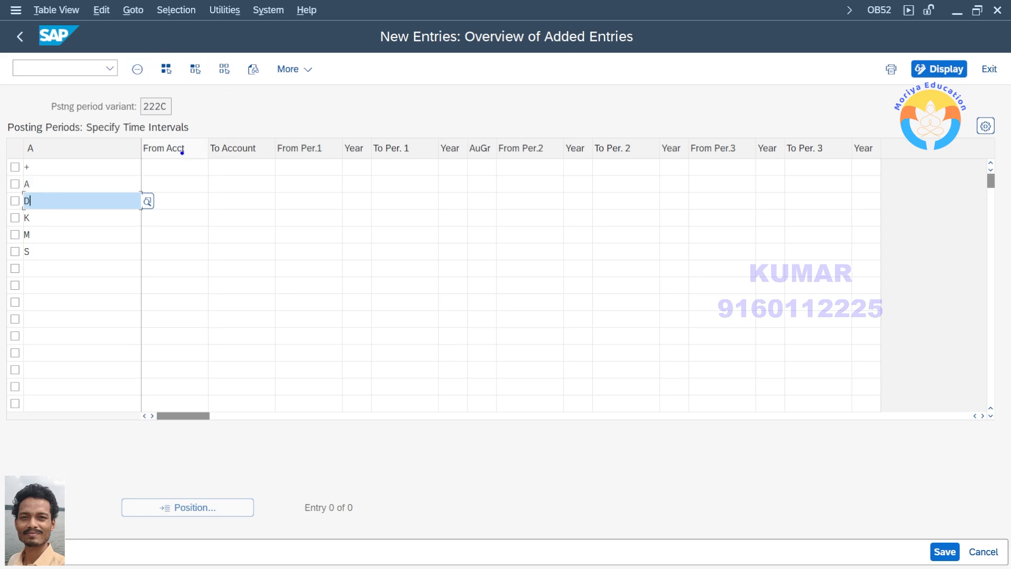
mouse_move(188, 140)
left_mouse_down()
mouse_move(189, 120)
mouse_move(243, 115)
mouse_move(244, 137)
left_mouse_up()
mouse_move(177, 171)
left_mouse_down()
mouse_move(183, 235)
mouse_move(247, 296)
mouse_move(242, 170)
left_mouse_up()
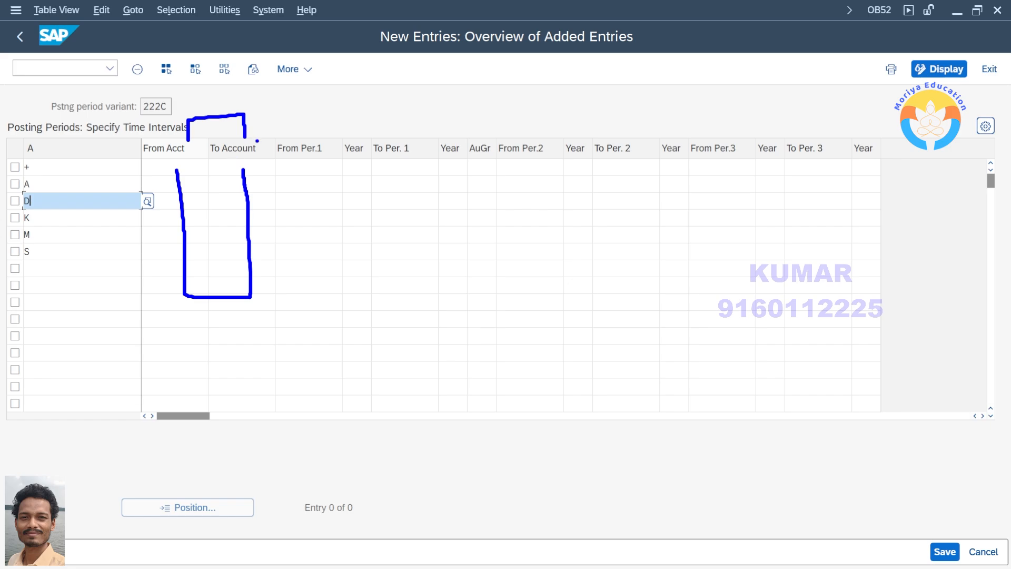
mouse_move(303, 148)
left_mouse_down()
mouse_move(305, 121)
mouse_move(348, 109)
mouse_move(409, 127)
mouse_move(408, 141)
left_mouse_up()
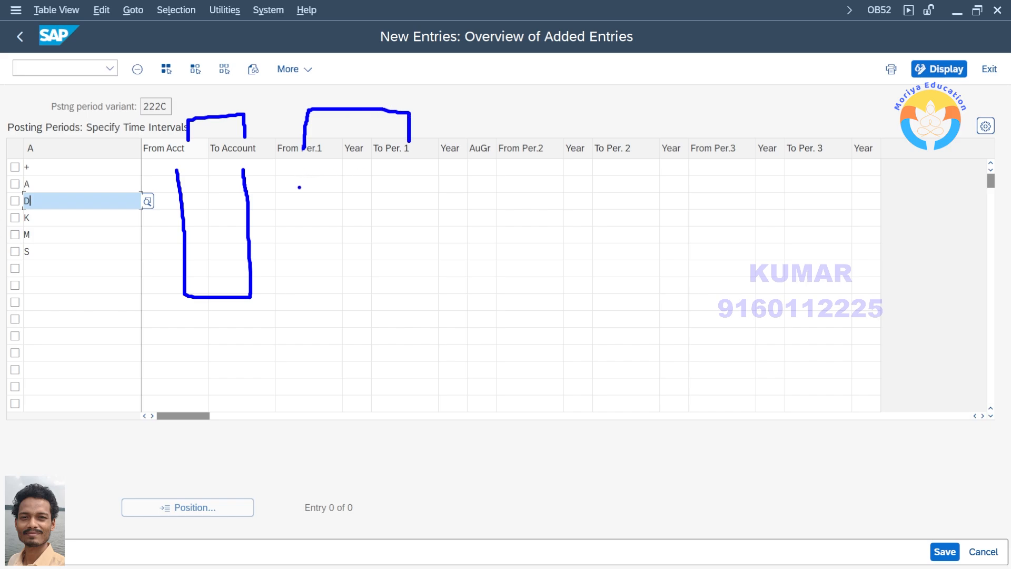
mouse_move(294, 222)
left_mouse_down()
mouse_move(296, 245)
mouse_move(322, 222)
mouse_move(345, 251)
mouse_move(344, 207)
mouse_move(339, 216)
left_mouse_up()
left_click_drag(358, 207, 365, 228)
left_click_drag(360, 210, 368, 206)
mouse_move(322, 301)
left_mouse_down()
mouse_move(342, 345)
mouse_move(374, 315)
mouse_move(393, 333)
left_mouse_up()
left_click_drag(297, 177, 394, 181)
mouse_move(513, 135)
left_mouse_down()
mouse_move(513, 110)
mouse_move(644, 102)
mouse_move(645, 129)
left_mouse_up()
mouse_move(537, 247)
left_mouse_down()
mouse_move(546, 291)
mouse_move(581, 291)
mouse_move(565, 246)
mouse_move(615, 273)
mouse_move(606, 237)
left_mouse_up()
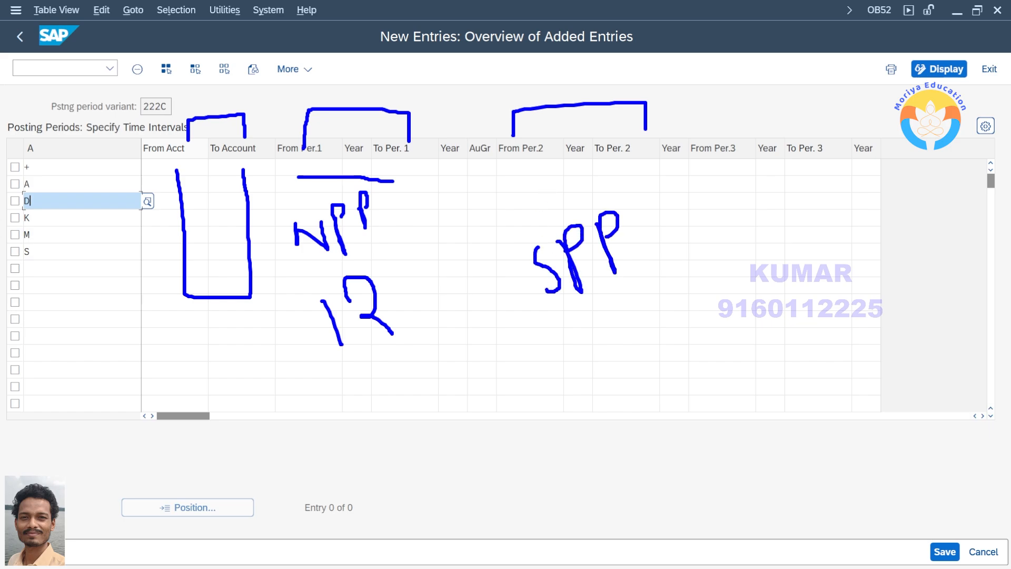
mouse_move(713, 135)
left_mouse_down()
mouse_move(734, 101)
mouse_move(830, 125)
mouse_move(833, 142)
left_mouse_up()
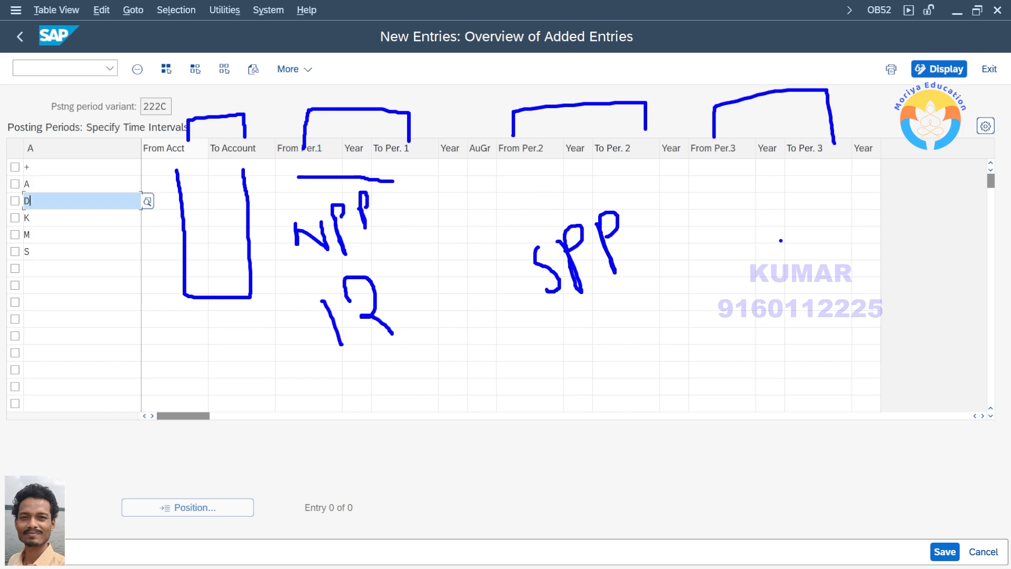
mouse_move(745, 221)
left_mouse_down()
mouse_move(713, 256)
mouse_move(747, 252)
mouse_move(757, 228)
mouse_move(787, 222)
left_mouse_up()
left_click_drag(792, 200, 802, 241)
left_click_drag(789, 201, 805, 186)
mouse_move(796, 210)
left_mouse_down()
mouse_move(810, 206)
mouse_move(824, 225)
left_mouse_up()
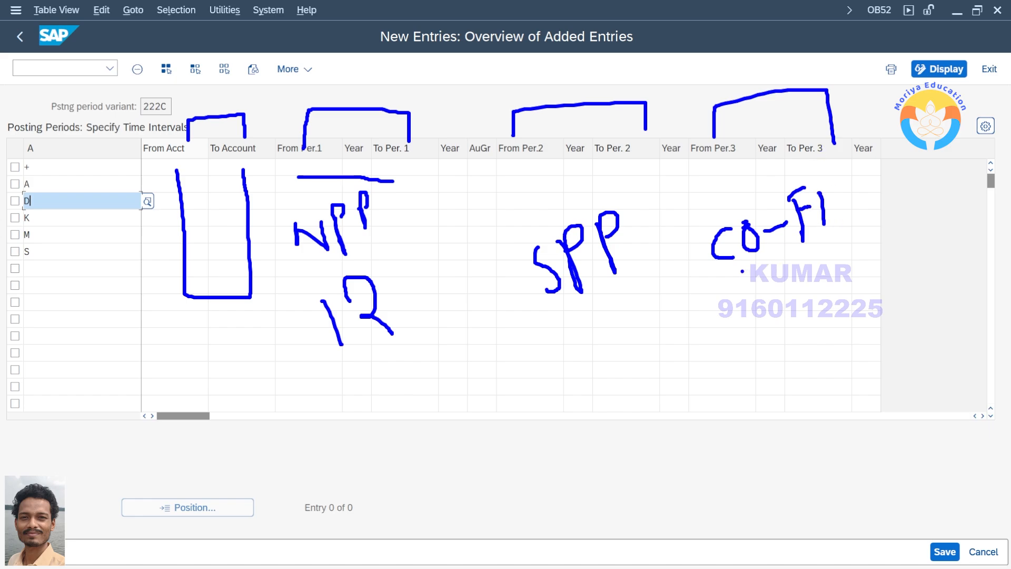
mouse_move(720, 273)
left_mouse_down()
mouse_move(764, 271)
mouse_move(748, 199)
mouse_move(713, 273)
left_mouse_up()
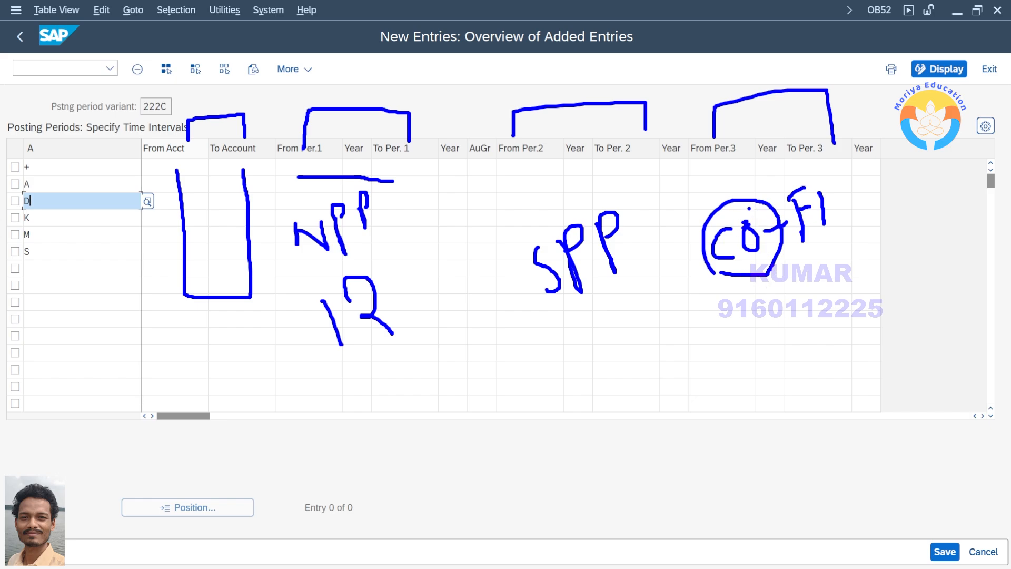
left_click_drag(749, 208, 822, 177)
left_click_drag(719, 181, 749, 180)
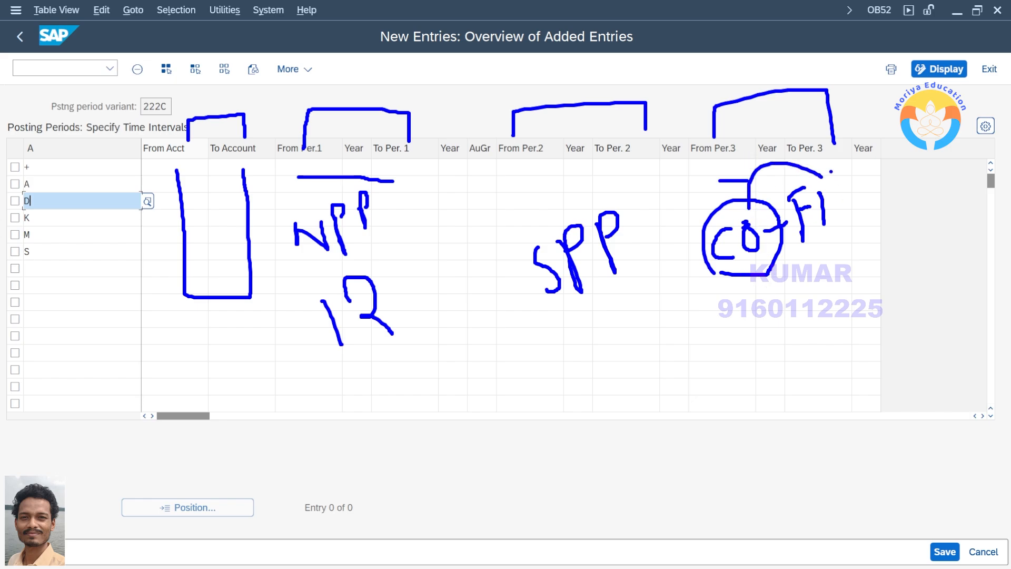
left_click_drag(829, 172, 843, 171)
left_click_drag(702, 169, 714, 170)
left_click_drag(807, 165, 823, 168)
key("Escape")
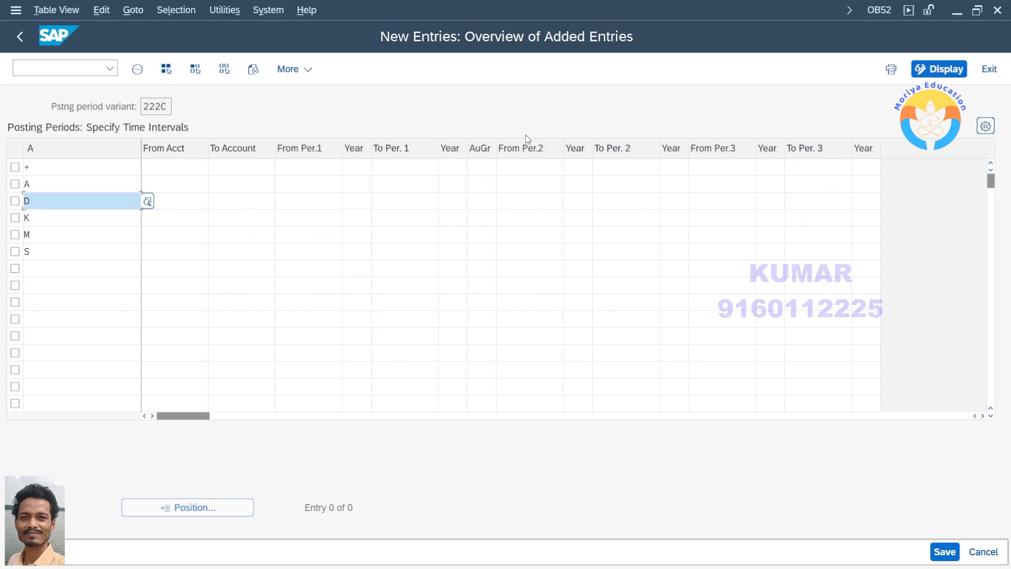
Set To Account to zzzz in the rows for account types A, D, K, M and S
left_click(242, 184)
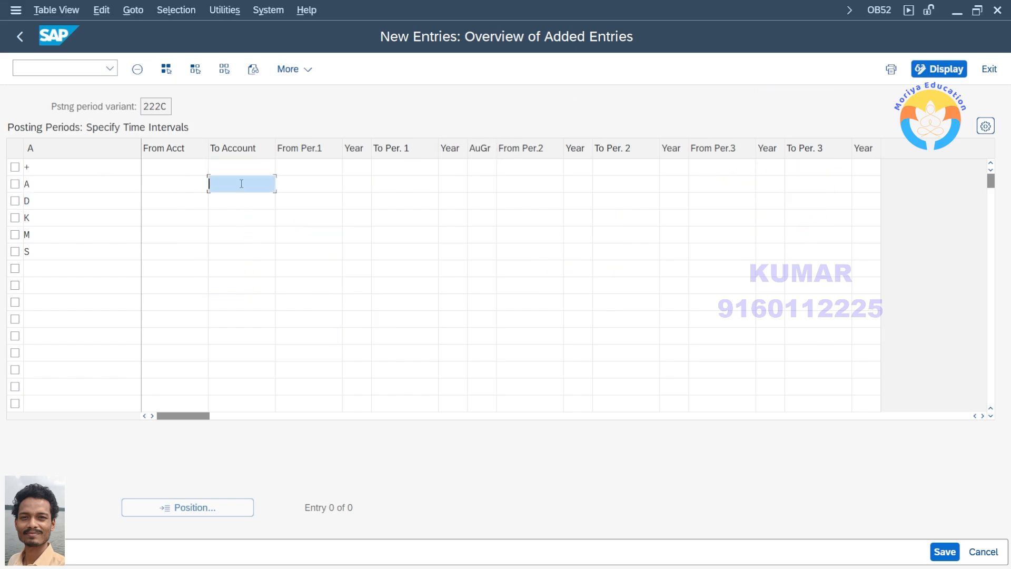
type("z")
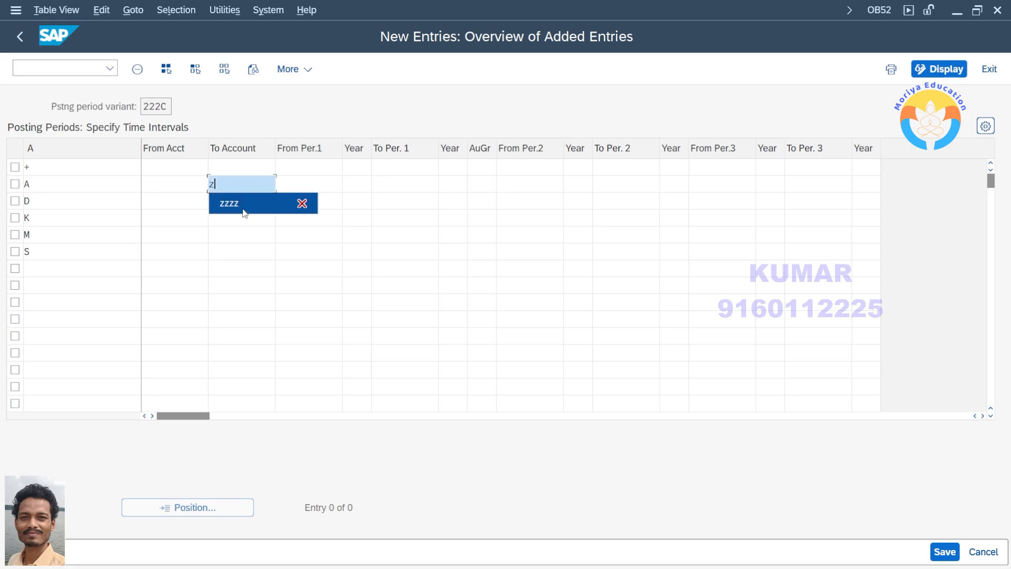
left_click(242, 206)
type("z")
left_click(241, 216)
type("zzz")
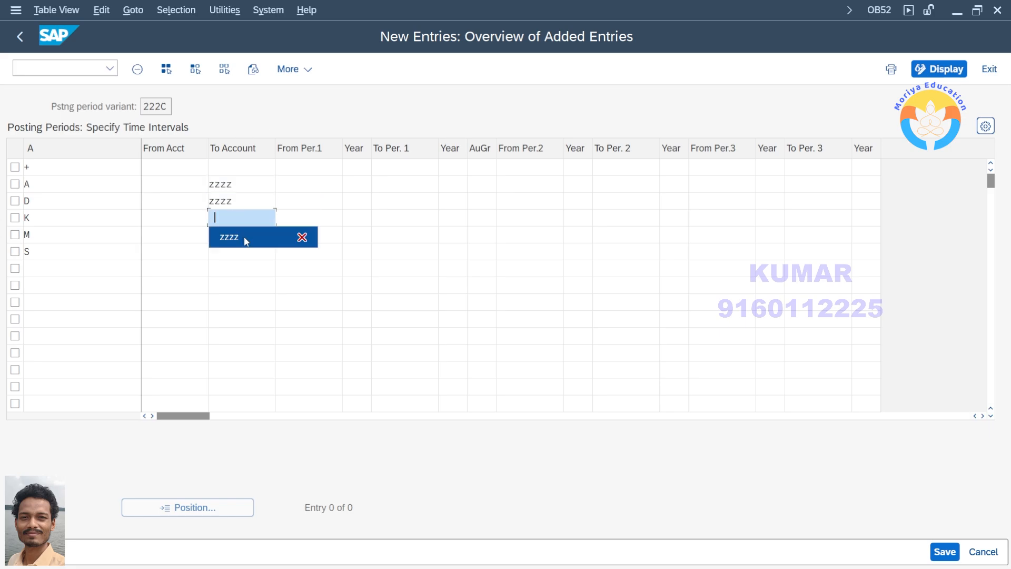
left_click(240, 236)
type("zzzz")
left_click(248, 251)
type("zzz")
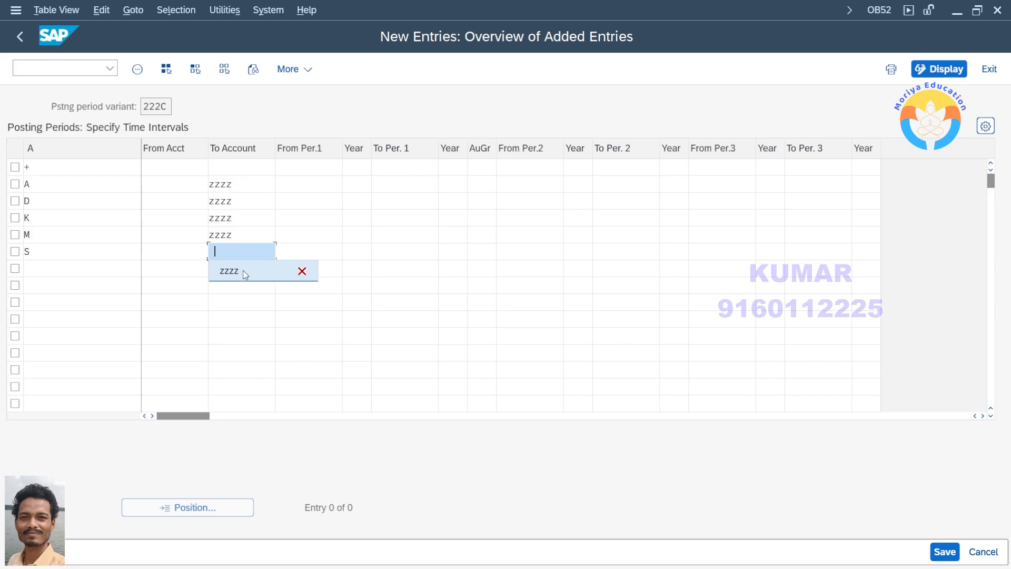
left_click(244, 271)
left_click_drag(232, 184, 214, 184)
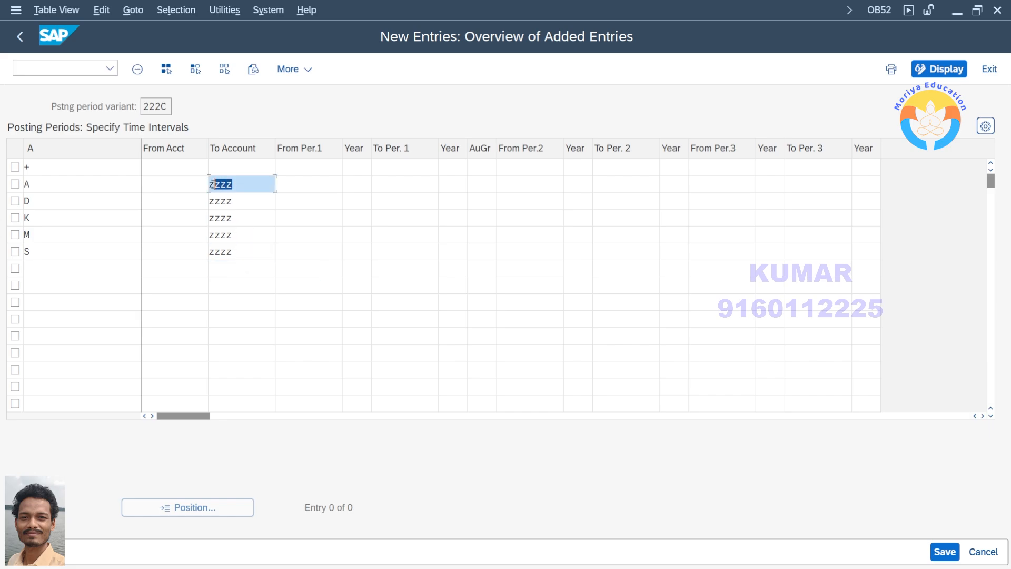
left_click(234, 187)
left_click_drag(235, 185, 208, 183)
left_click(222, 184)
Set the + row's first posting interval from period 1 of 2025 to period 12 of 2025
left_click(296, 168)
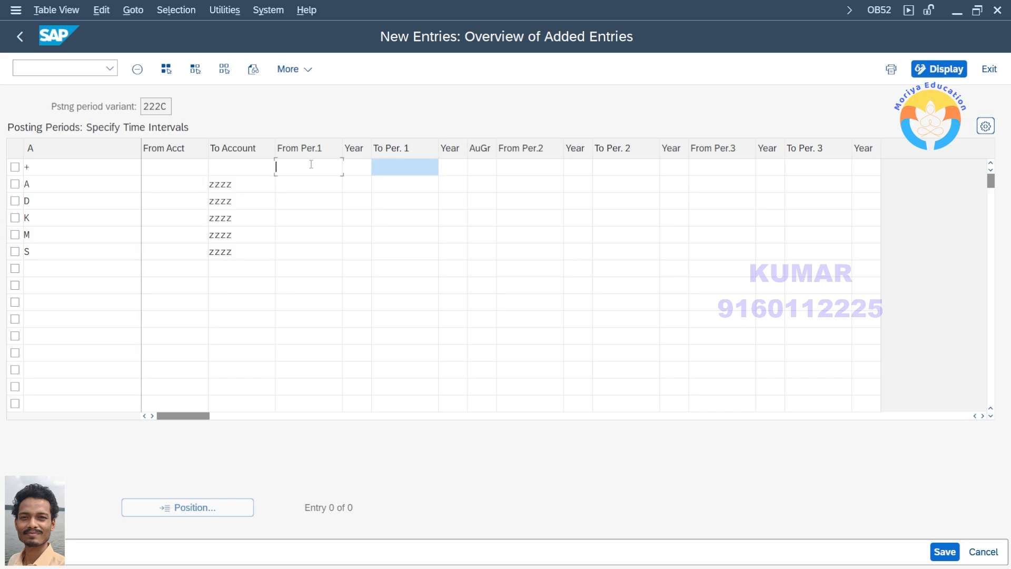
type("1")
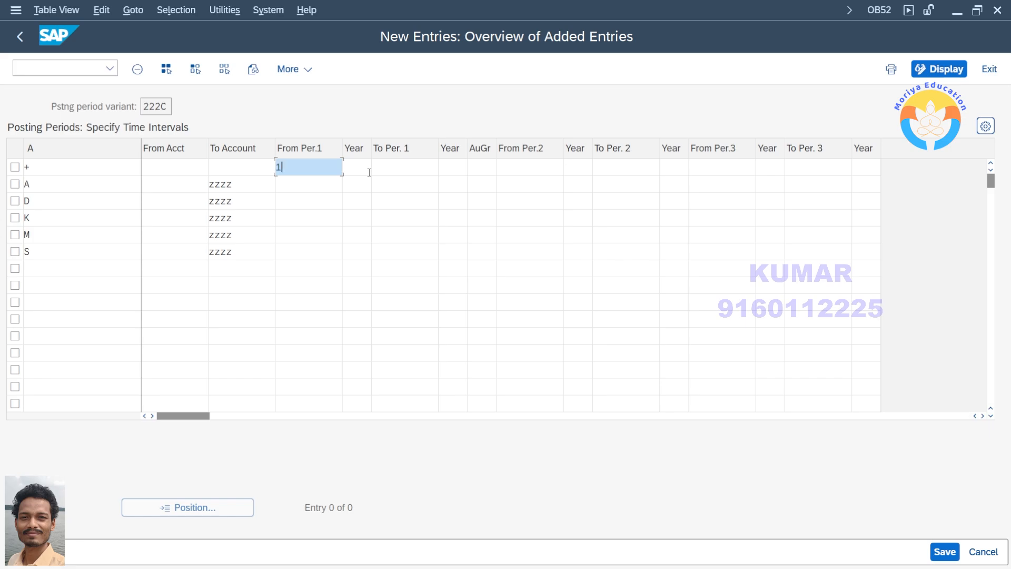
key("Tab")
type("2025")
key("Tab")
type("12")
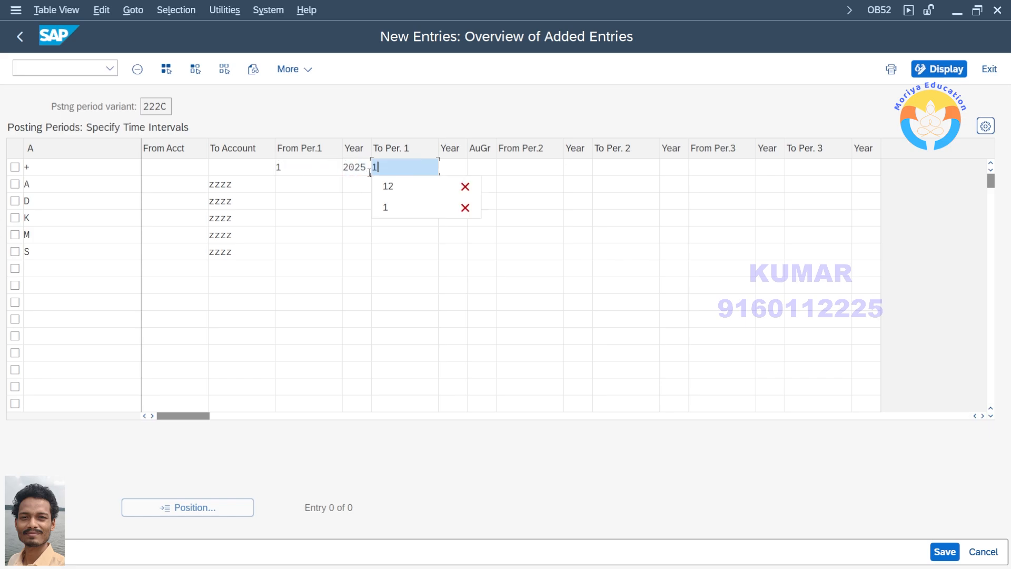
key("Tab")
type("2025")
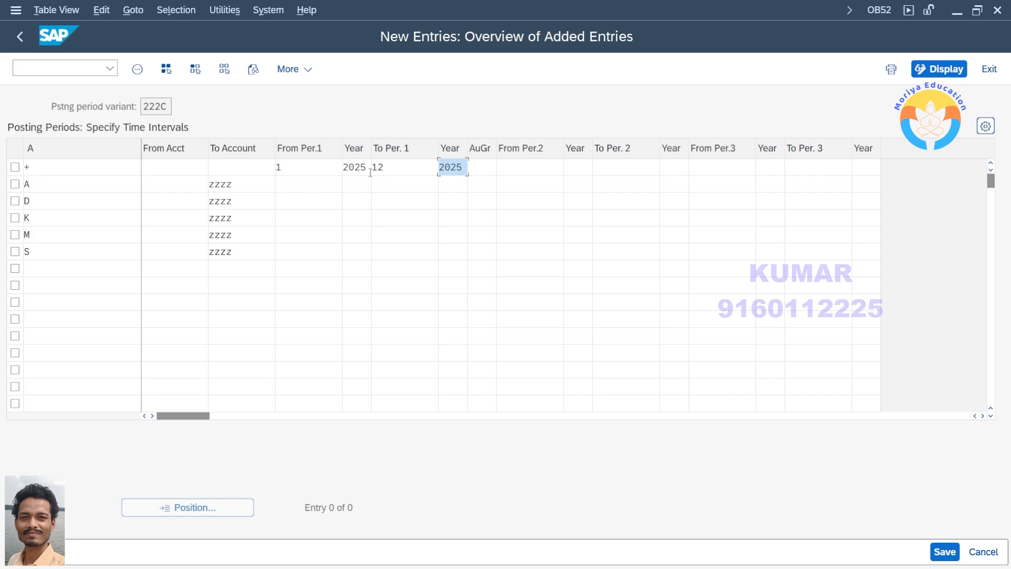
Copy the + row's From Per.1 value of 1 into the rows for A, D, K, M and S
left_click(314, 186)
key("Up")
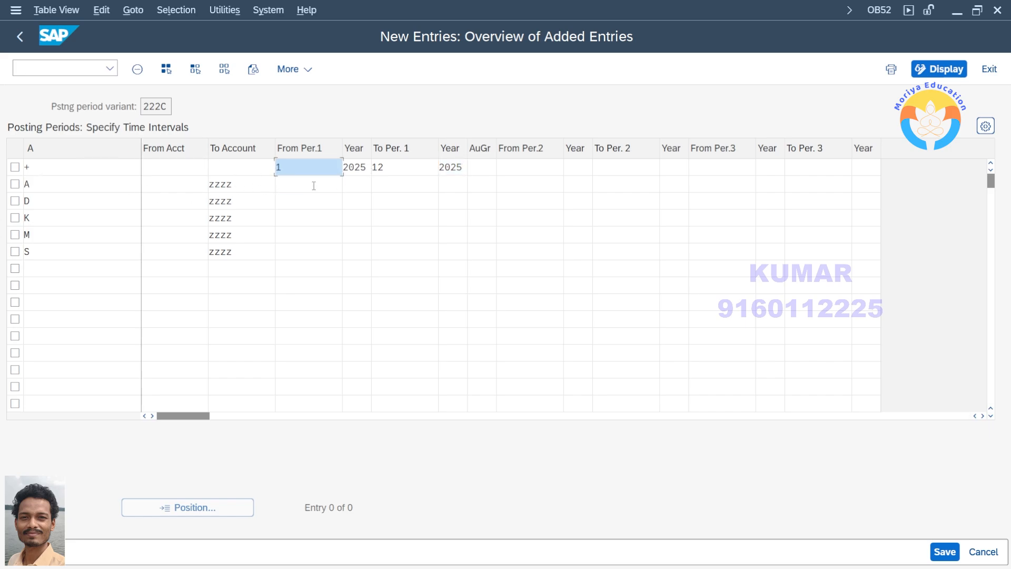
key("shift+Home")
key("ctrl+c")
key("Down")
key("ctrl+v")
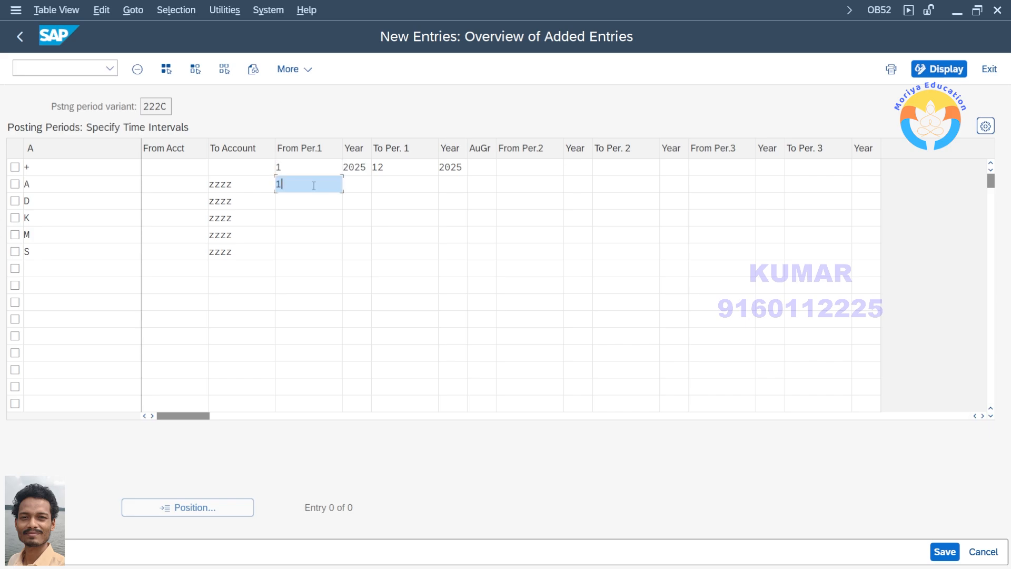
key("Down")
key("ctrl+v")
key("Down")
key("ctrl+v")
key("Down")
key("ctrl+v")
key("Down")
key("ctrl+v")
Copy the + row's starting year 2025 for the first interval into the rows for A, D, K, M and S
key("Tab")
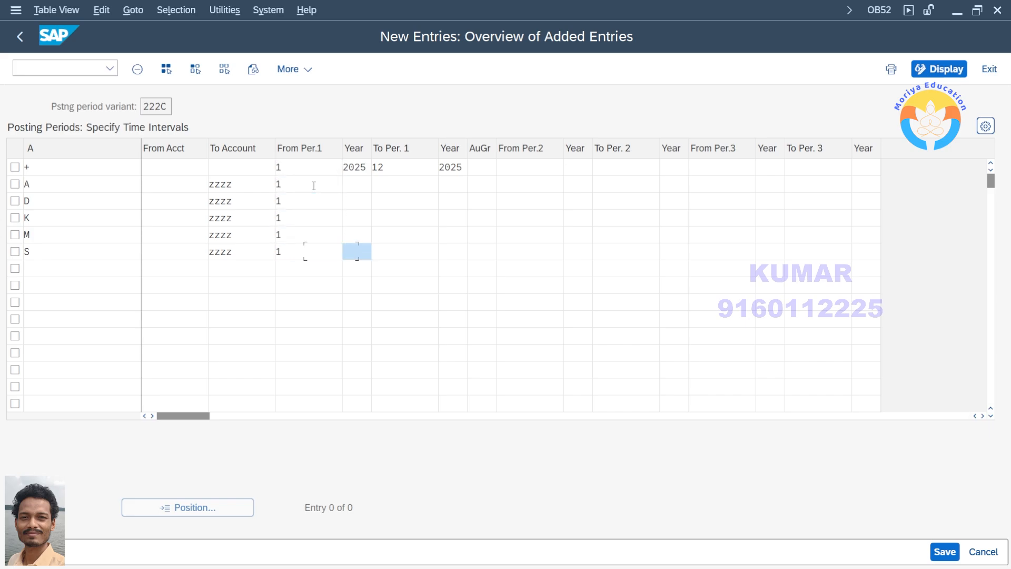
key("Up")
key("Up")
key("Up")
key("Up")
key("Up")
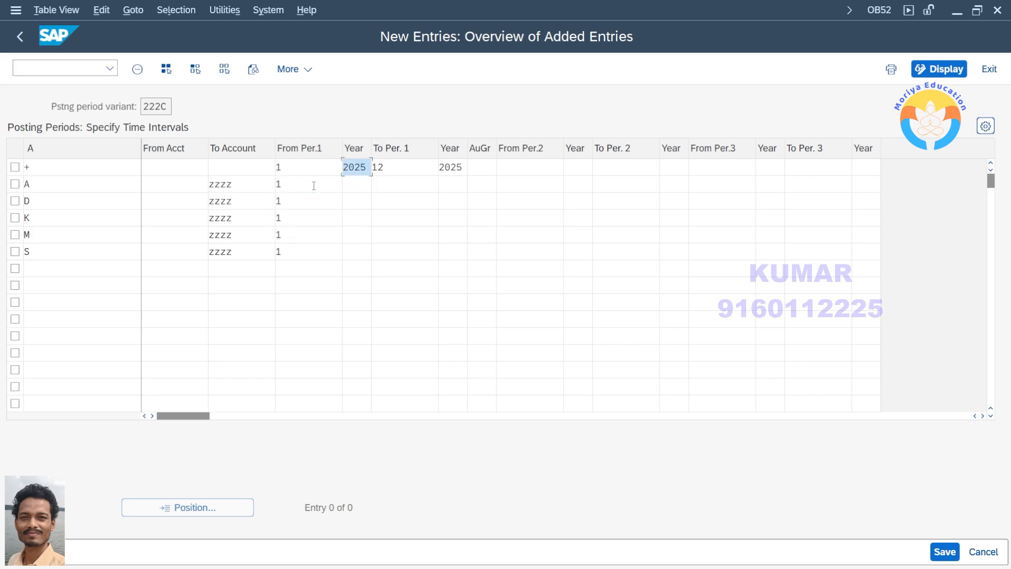
key("shift+Right")
key("shift+Right")
key("shift+Right")
key("shift+Right")
key("ctrl+c")
key("Down")
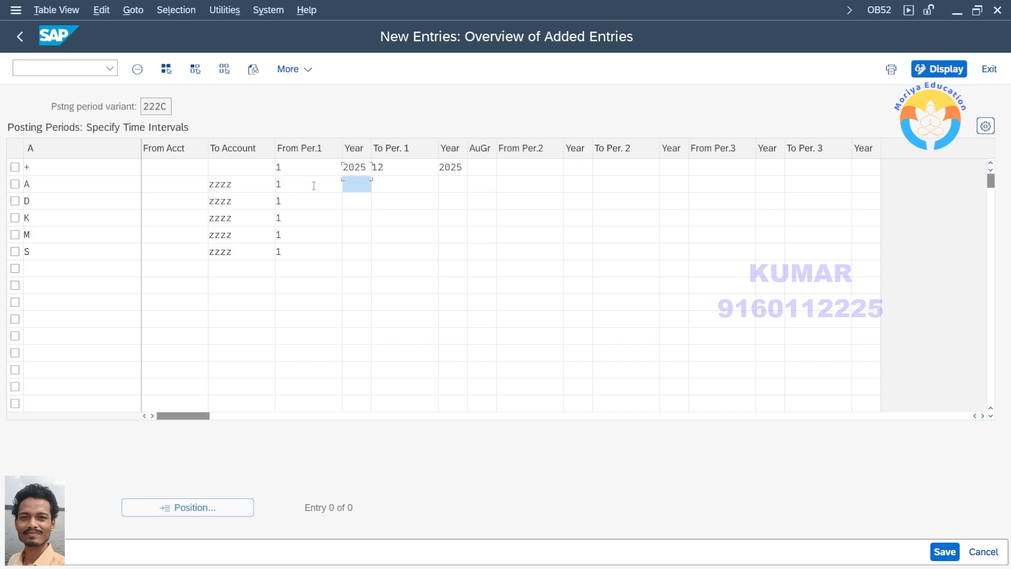
key("ctrl+v")
key("Down")
key("ctrl+v")
key("Down")
key("ctrl+v")
key("Down")
key("ctrl+v")
key("Down")
key("ctrl+v")
key("Up")
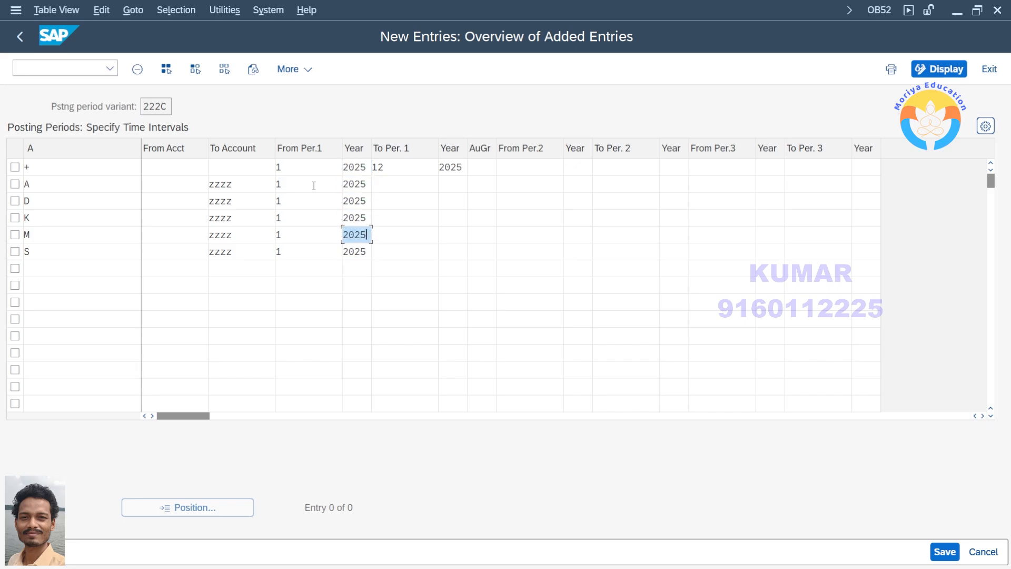
Copy the + row's To Per. 1 value of 12 into the rows for A, D, K, M and S
key("Tab")
key("Up")
key("Up")
key("Up")
key("Up")
key("shift+Right")
key("shift+Right")
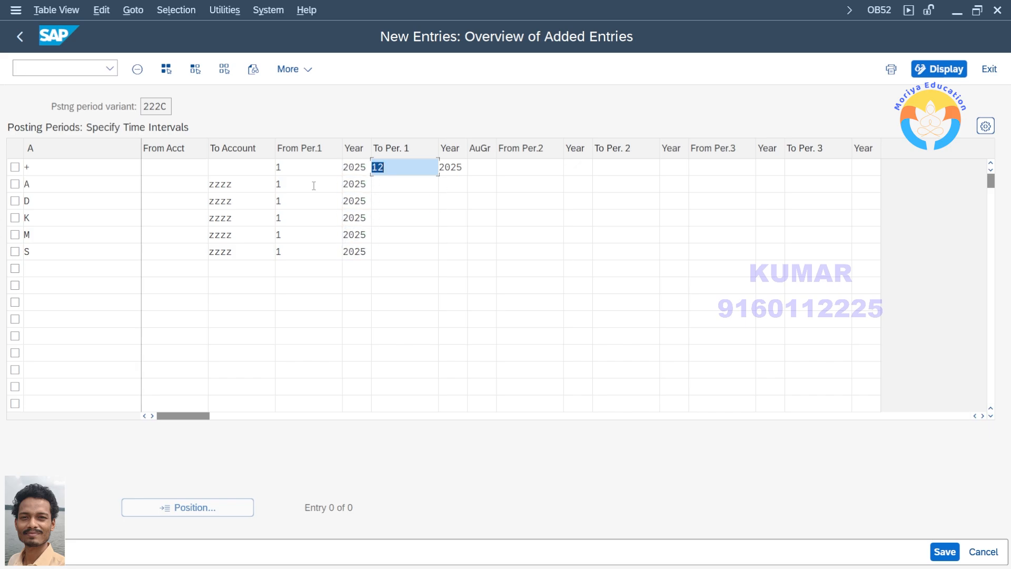
key("ctrl+c")
key("Down")
key("ctrl+v")
key("Down")
key("ctrl+v")
key("Down")
key("ctrl+v")
key("Down")
key("ctrl+v")
key("Down")
key("ctrl+v")
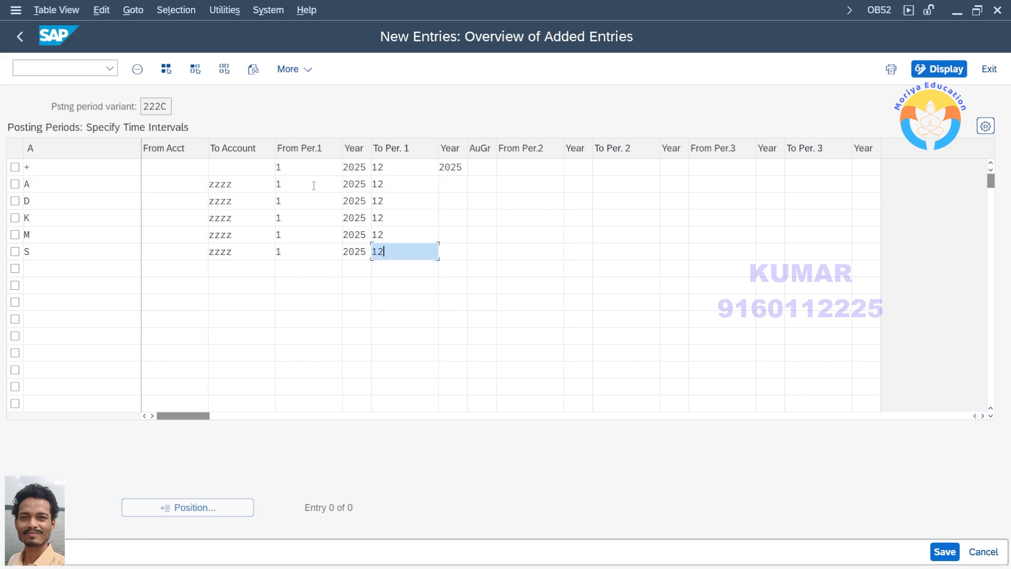
Copy the + row's ending year 2025 for the first interval into the rows for A, D, K, M and S
key("Tab")
key("Up")
key("Up")
key("Up")
key("Up")
key("Up")
key("shift+Right")
key("shift+Right")
key("shift+Right")
key("shift+Right")
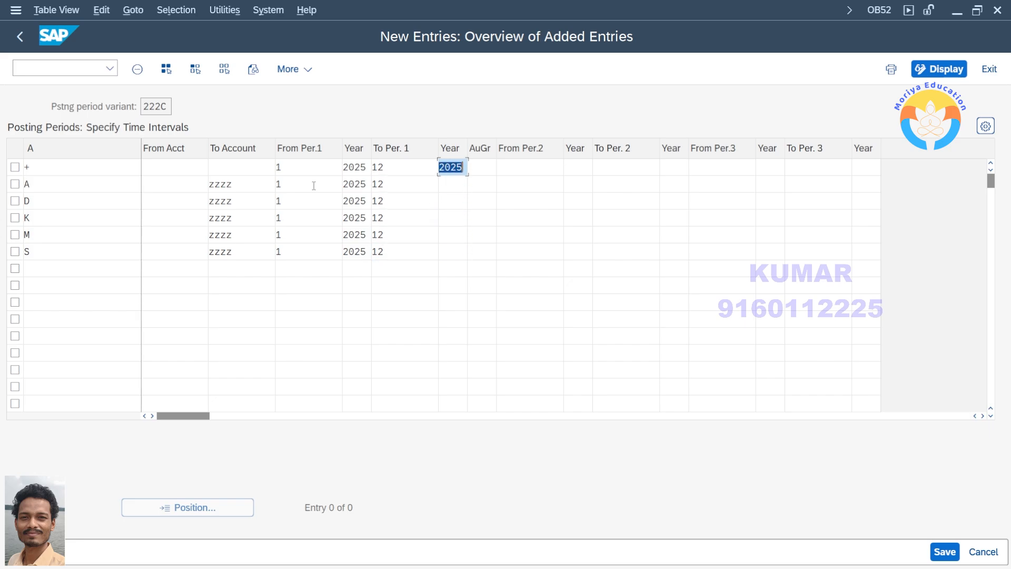
key("ctrl+c")
key("Down")
key("ctrl+v")
key("Down")
key("ctrl+v")
key("Down")
key("ctrl+v")
key("Down")
key("ctrl+v")
key("Down")
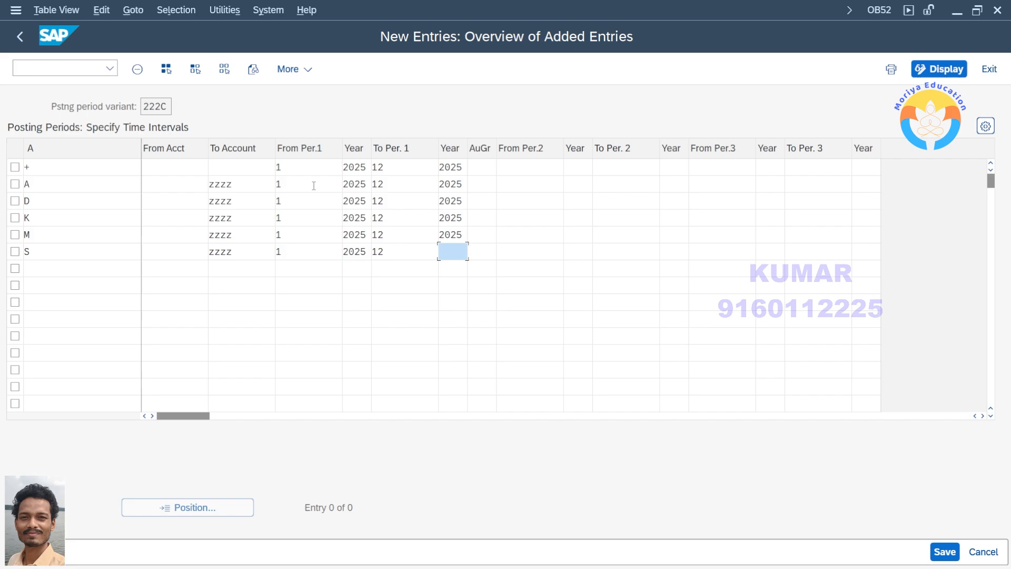
key("ctrl+v")
left_click(93, 170)
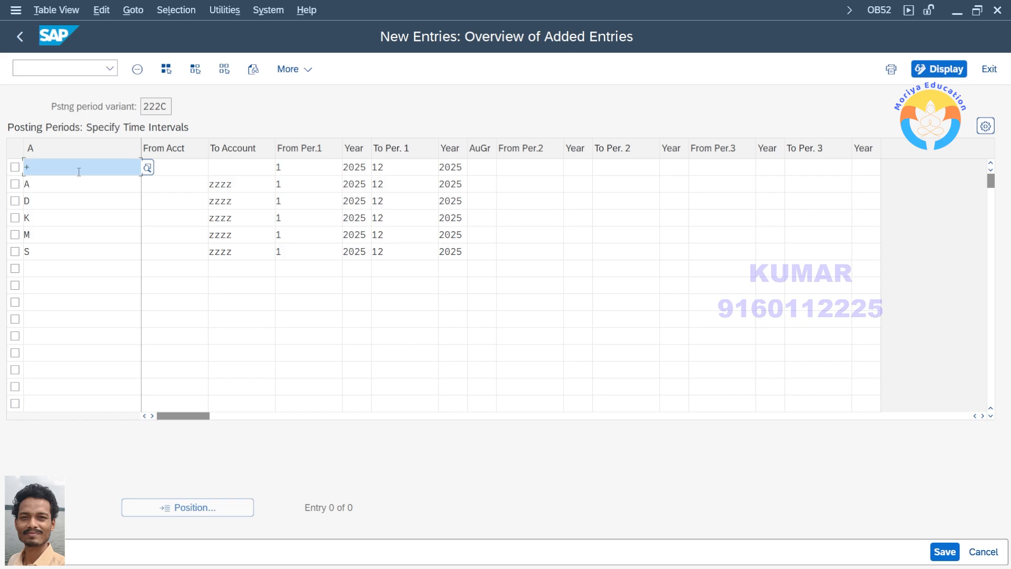
left_click(298, 171)
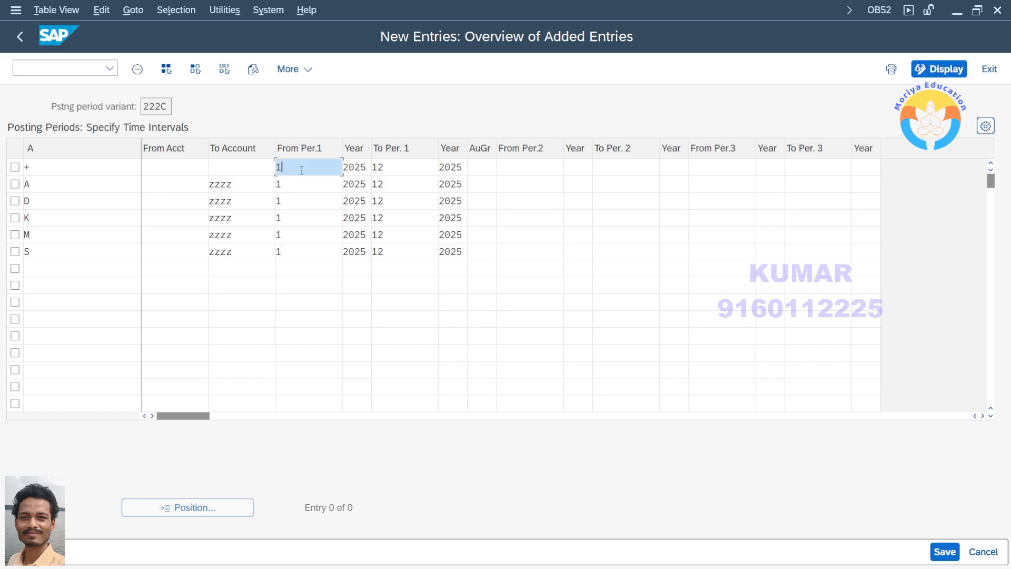
left_click(404, 168)
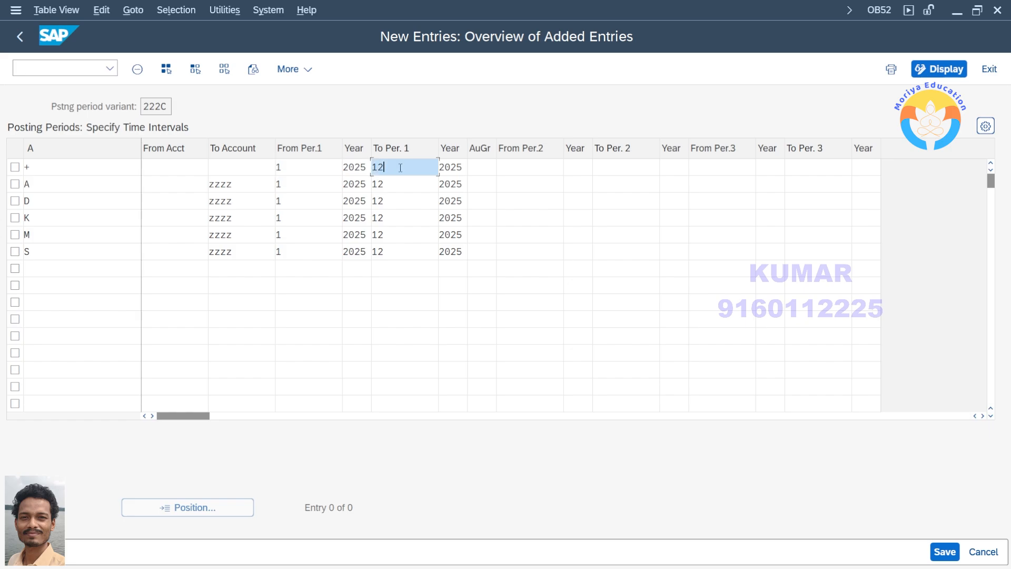
left_click(292, 183)
Try shorter open periods for assets by setting the A row's To Per. 1 to 1 and finally to 3
left_click(391, 181)
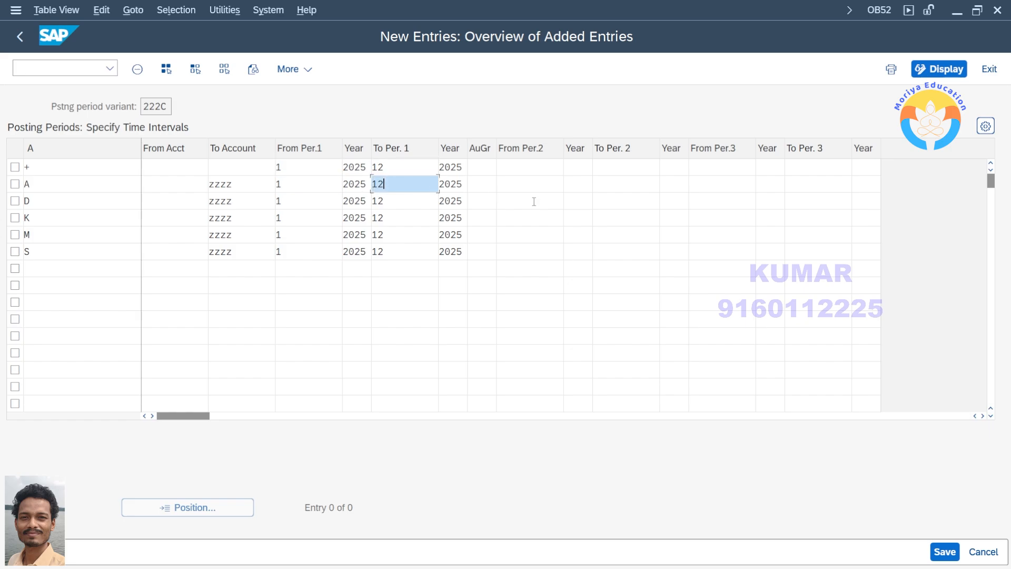
type("1")
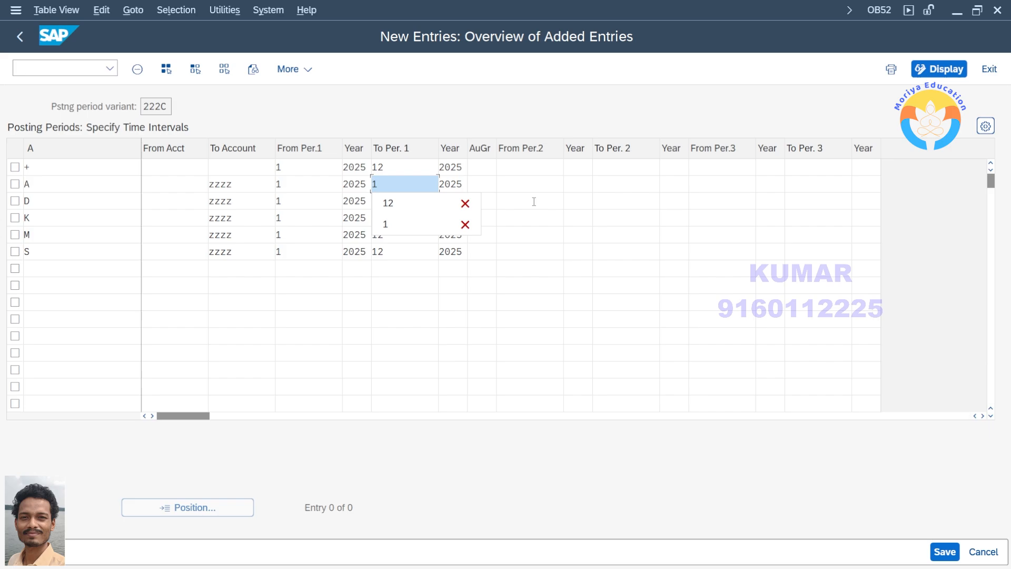
left_click(522, 186)
left_click(417, 183)
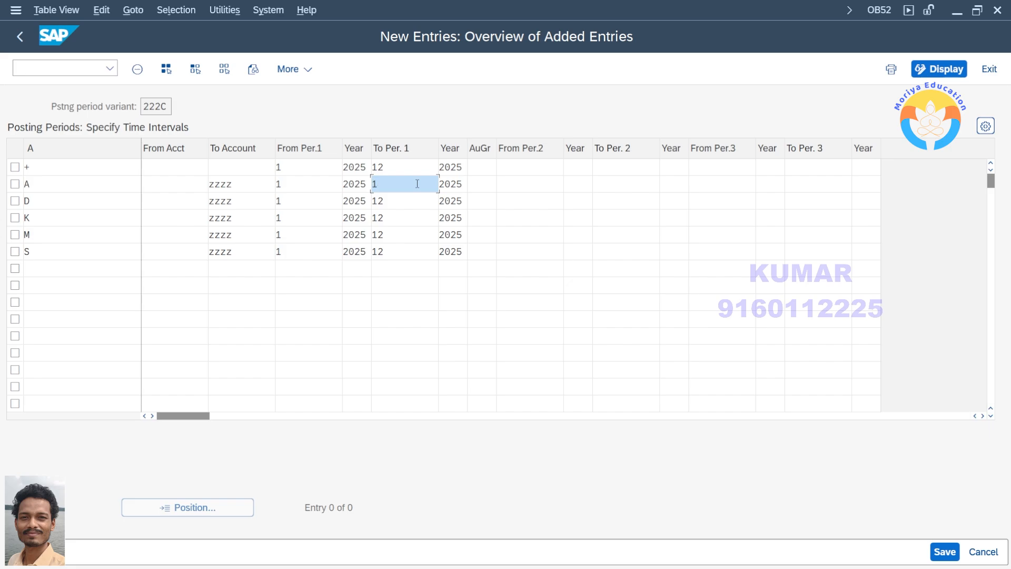
key("BackSpace")
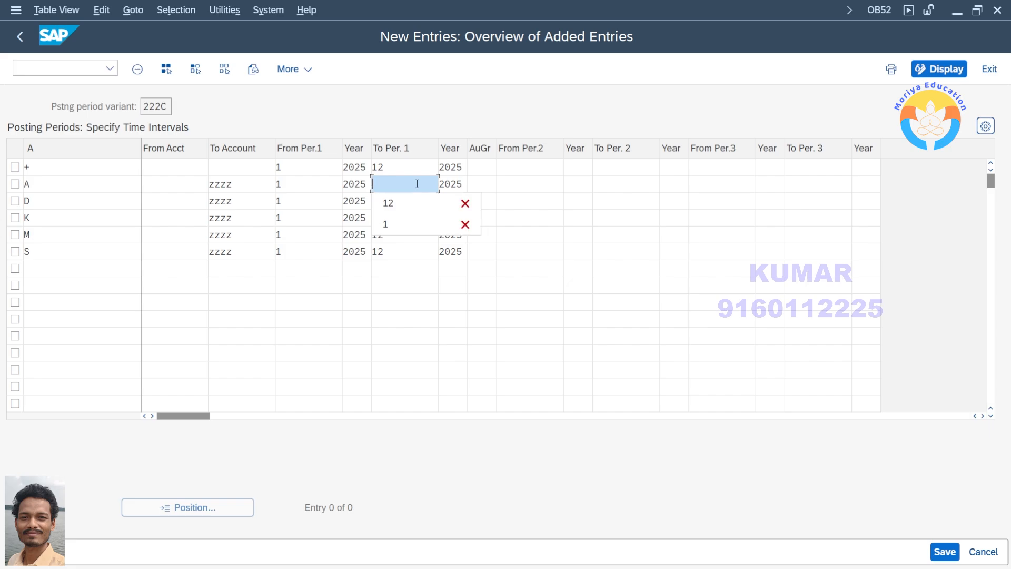
type("3")
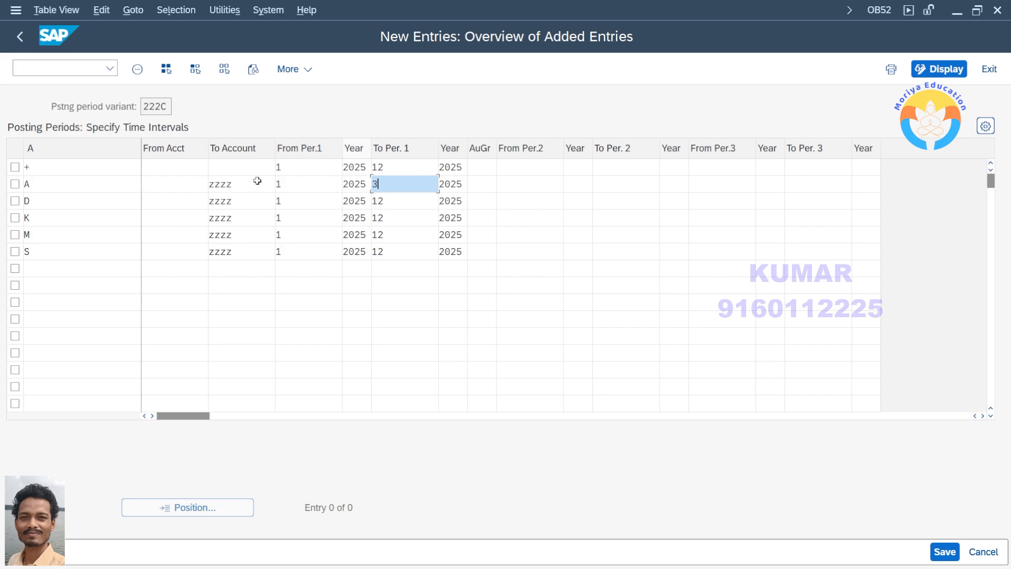
Set the A row's To Per. 1 back to 12
left_click(46, 184)
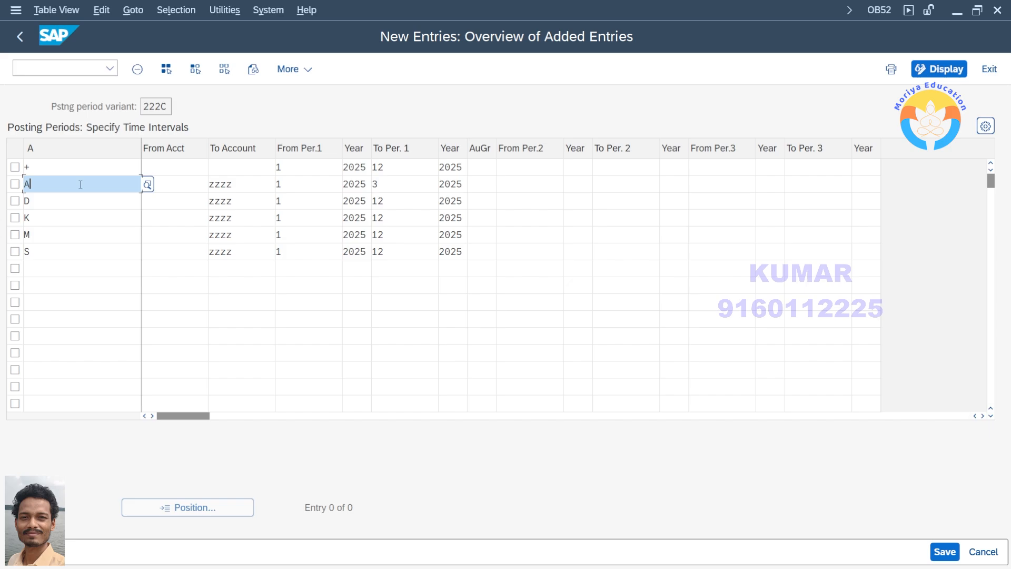
left_click(402, 181)
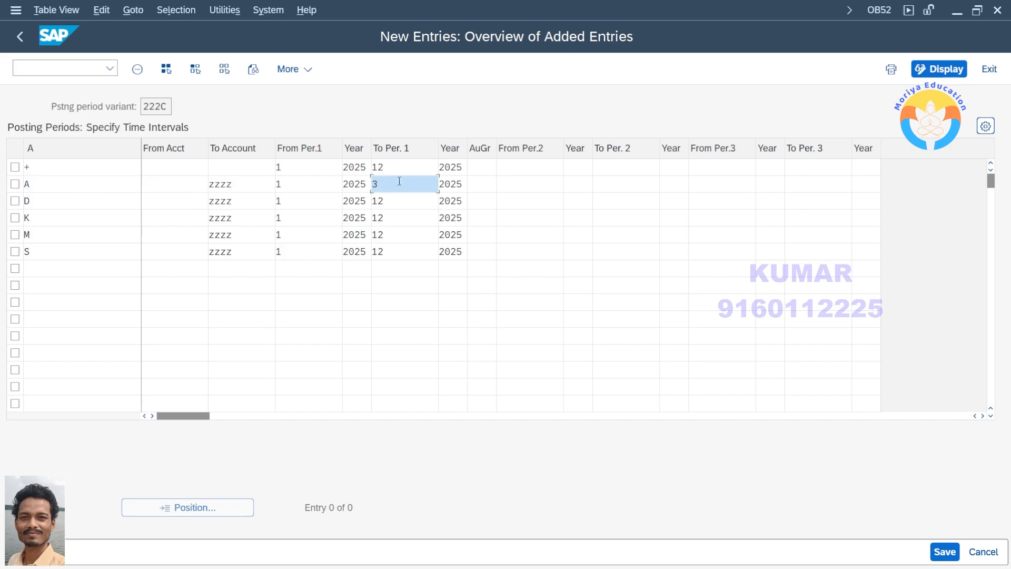
key("BackSpace")
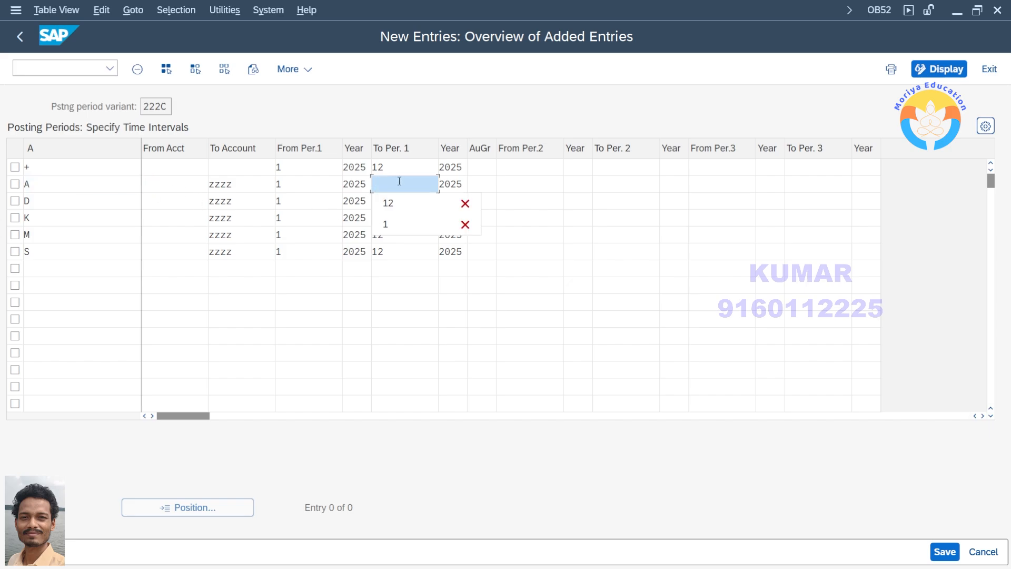
type("1")
left_click(328, 180)
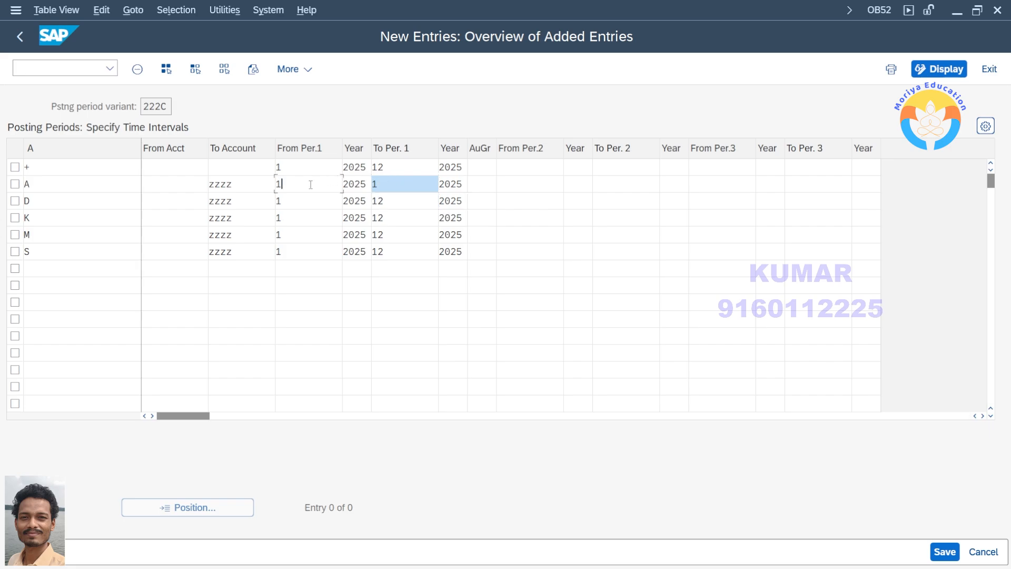
left_click(401, 186)
type("2")
Set the + row's To Per. 1 to 1
left_click(396, 168)
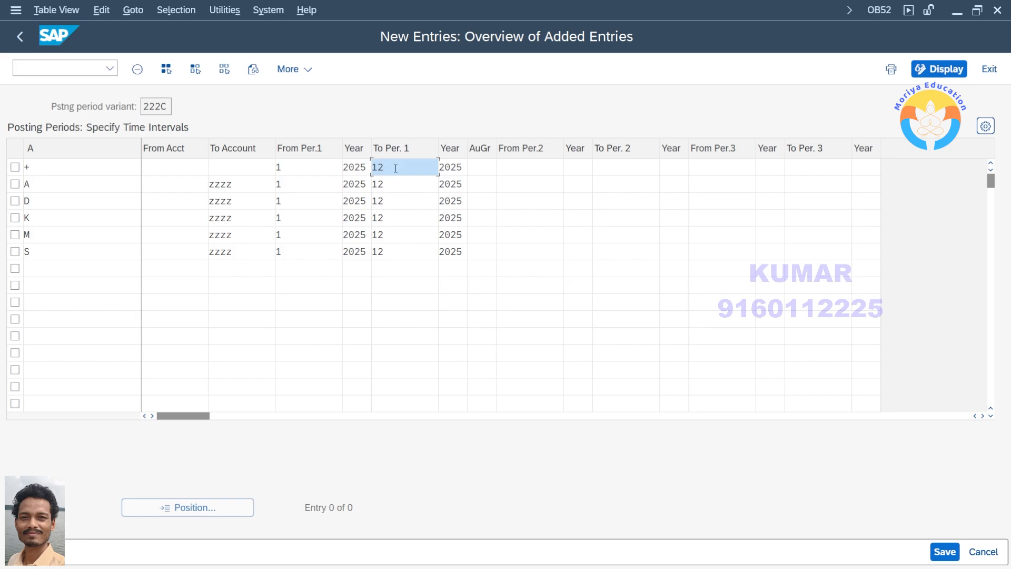
key("BackSpace")
left_click(389, 183)
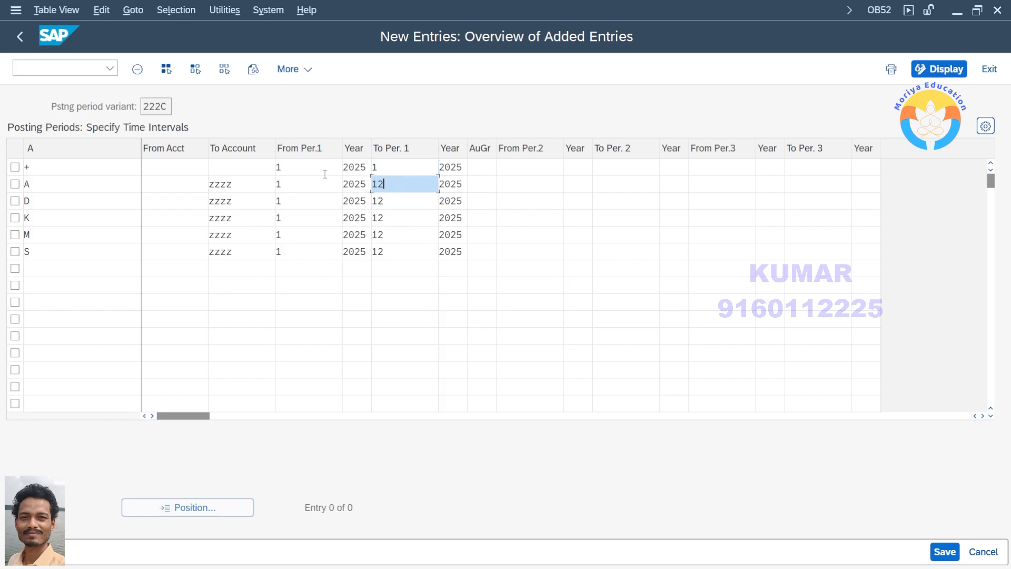
left_click(390, 165)
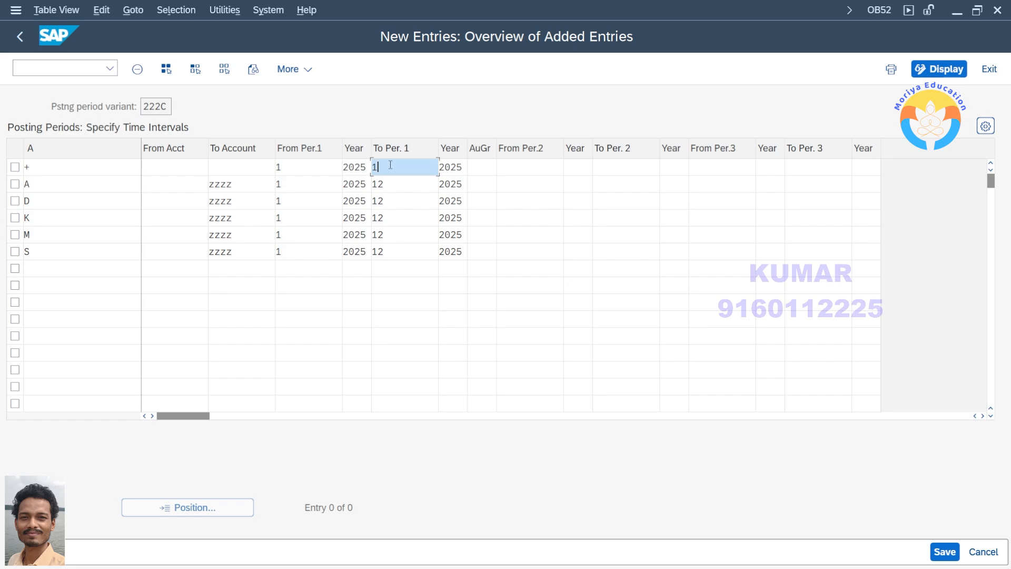
Set the + row's To Per. 1 to 12
left_click(304, 169)
left_click(100, 172)
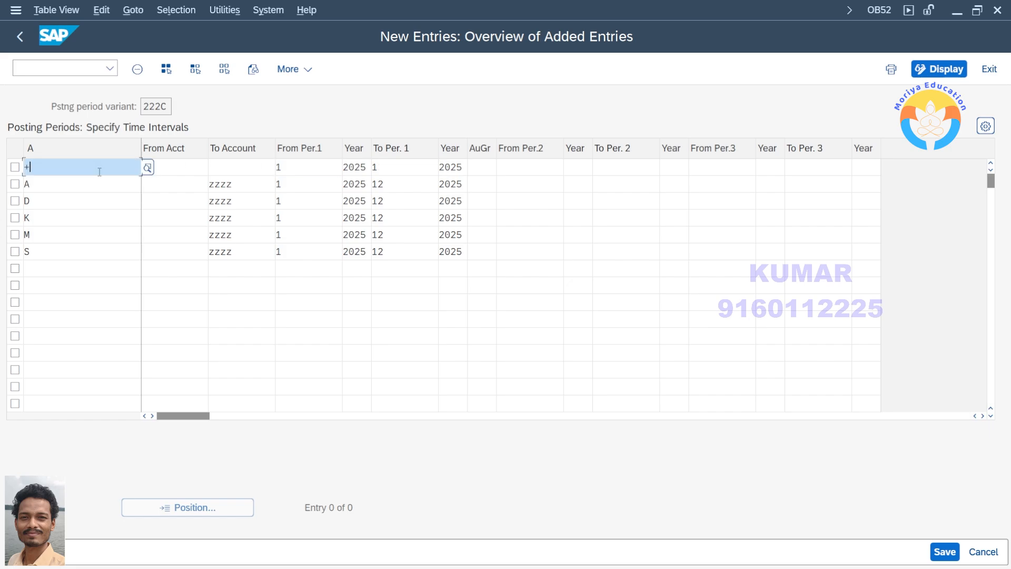
left_click(396, 167)
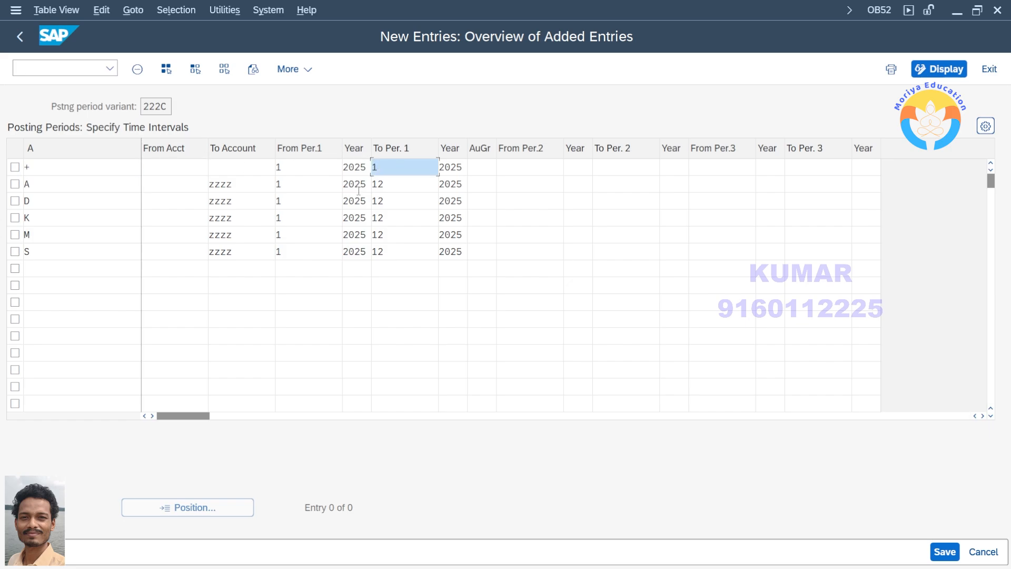
type("2")
left_click(413, 189)
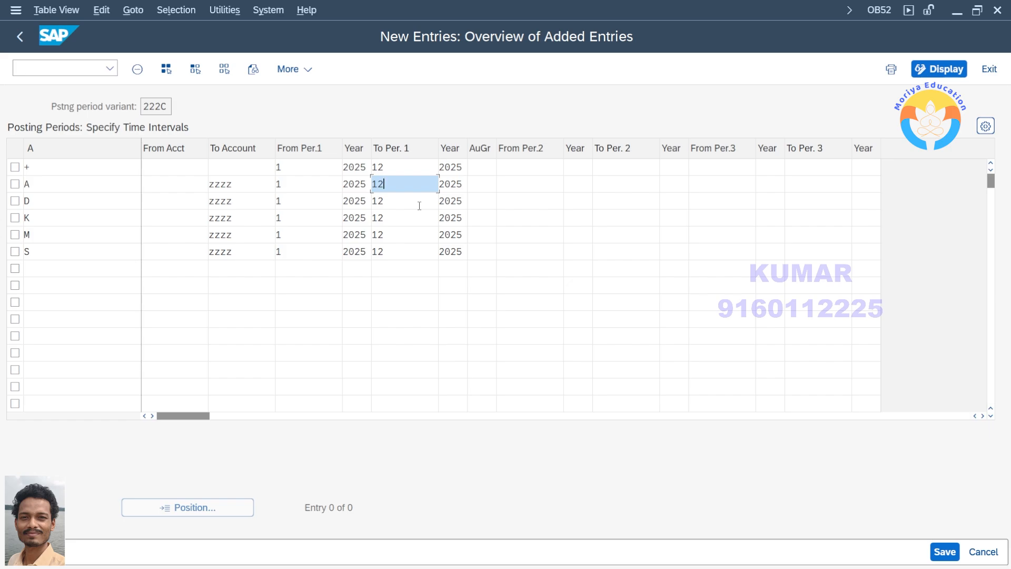
left_click(389, 167)
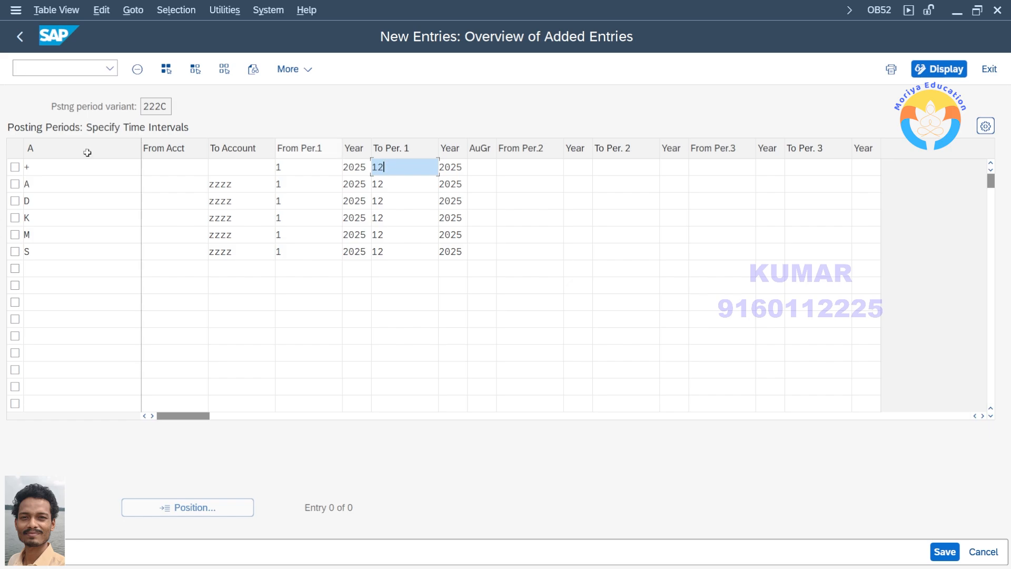
left_click(41, 170)
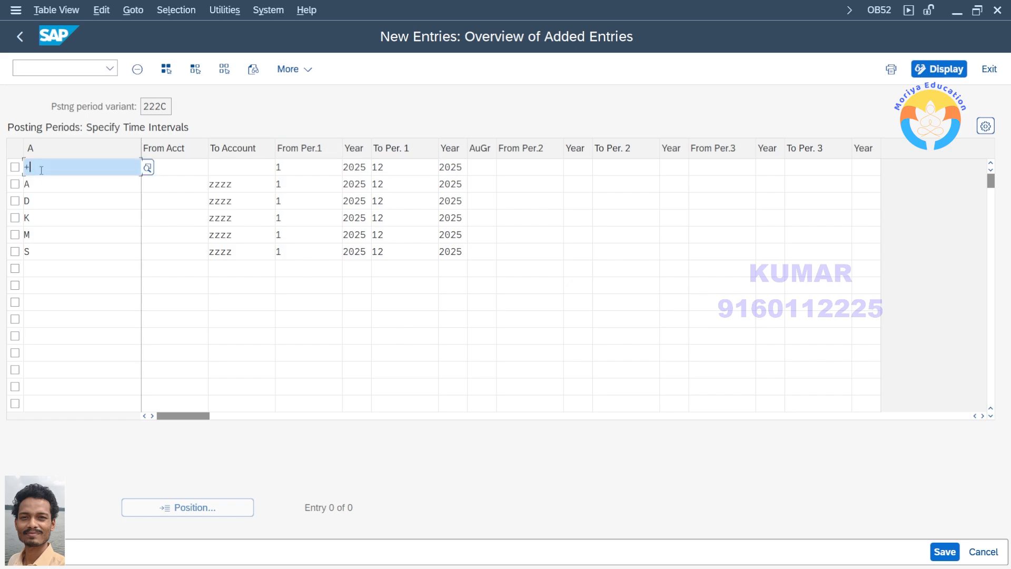
mouse_move(47, 169)
left_mouse_down()
mouse_move(93, 163)
mouse_move(104, 140)
mouse_move(102, 168)
mouse_move(124, 166)
mouse_move(125, 142)
mouse_move(134, 166)
left_mouse_up()
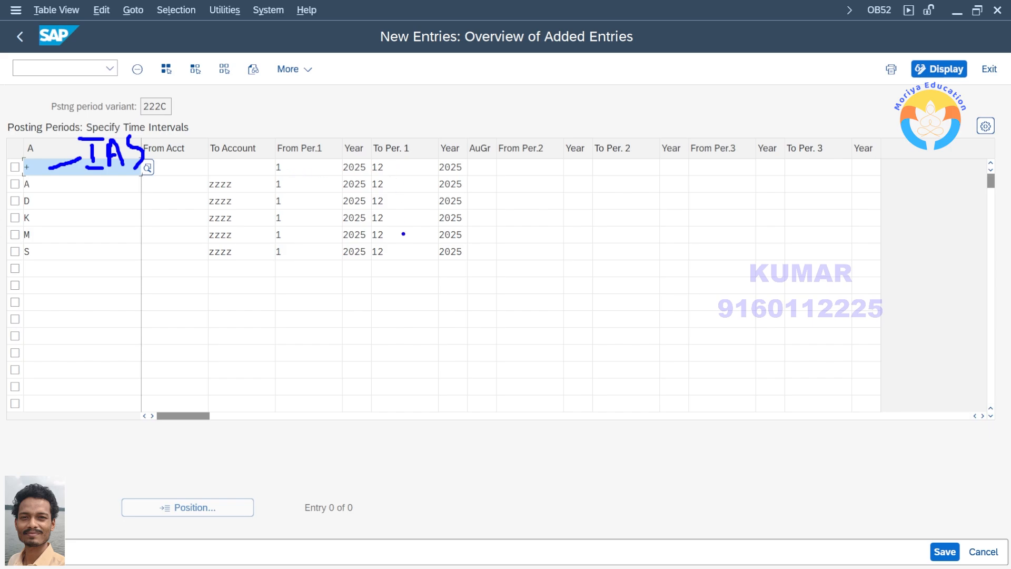
mouse_move(46, 189)
left_mouse_down()
mouse_move(97, 196)
mouse_move(105, 235)
left_mouse_up()
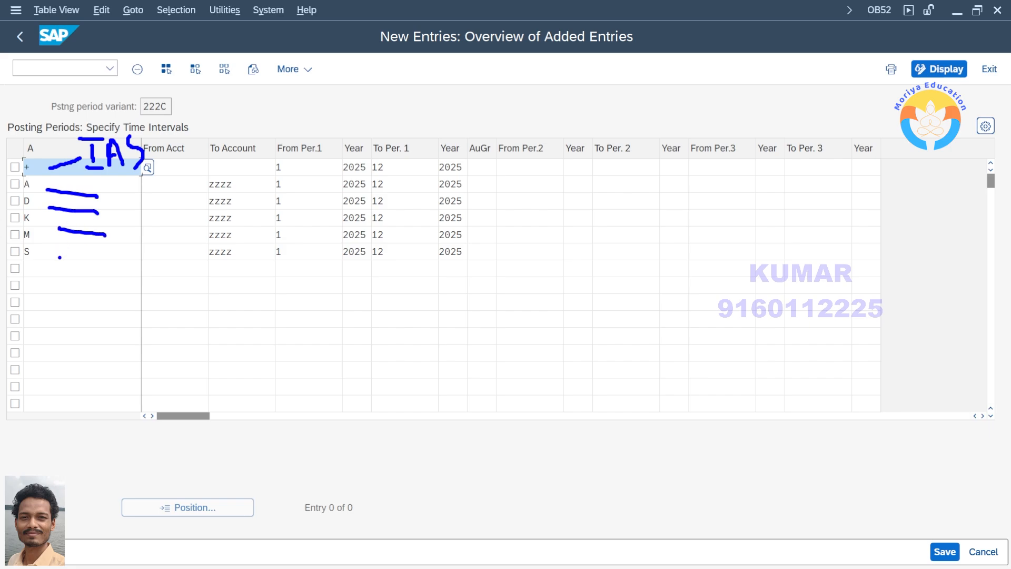
left_click_drag(59, 258, 115, 260)
left_click_drag(313, 166, 340, 132)
left_click_drag(392, 161, 429, 133)
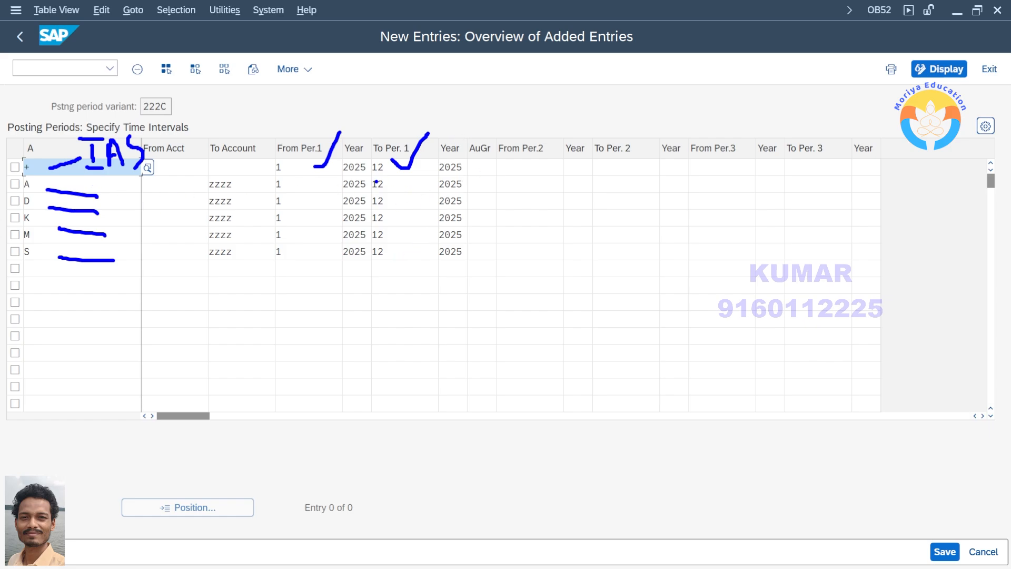
key("Escape")
Try restricting the + row to the first period by setting its To Per. 1 to 1
left_click(391, 167)
type("1")
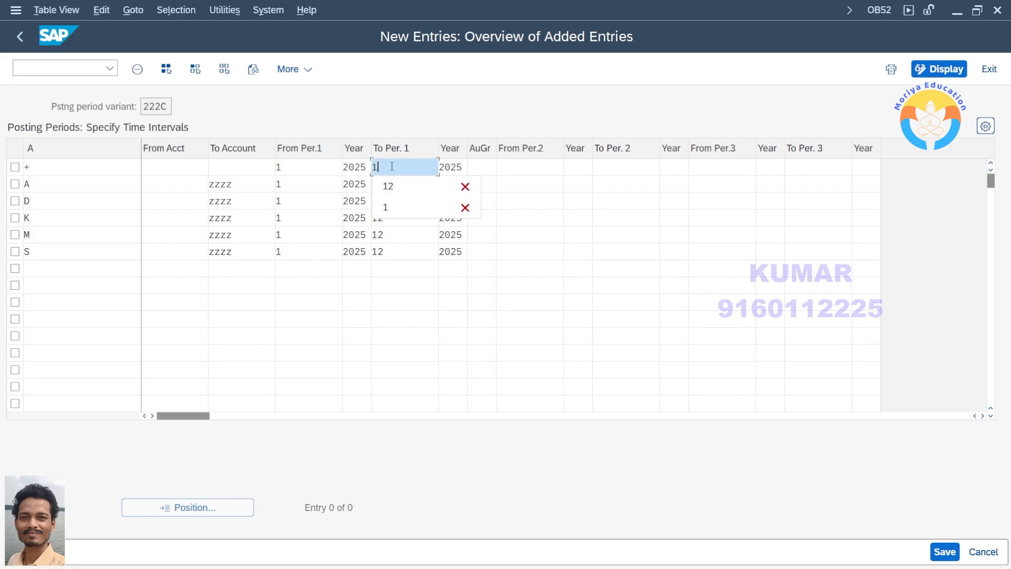
left_click(448, 294)
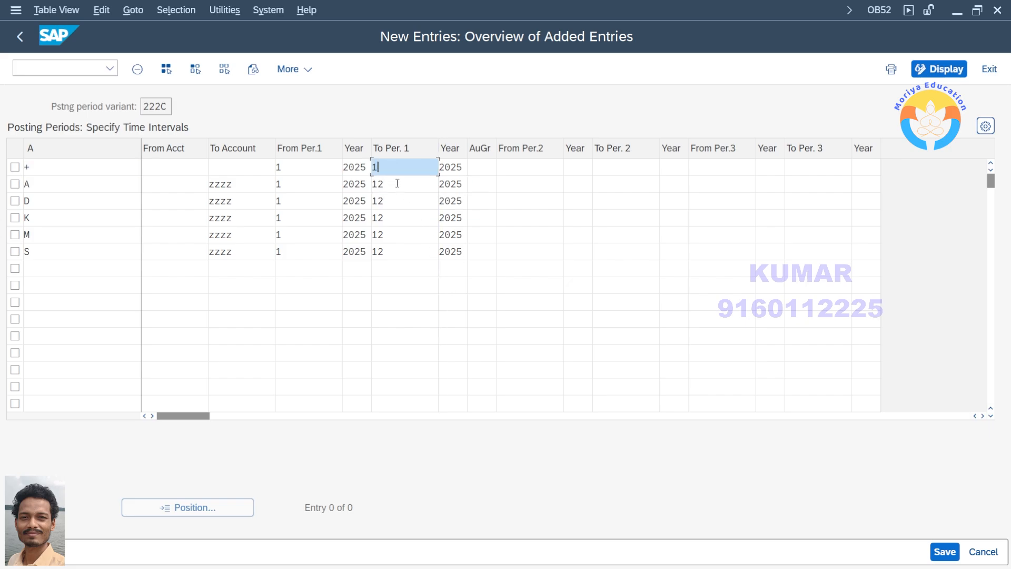
left_click(298, 191)
left_click(399, 187)
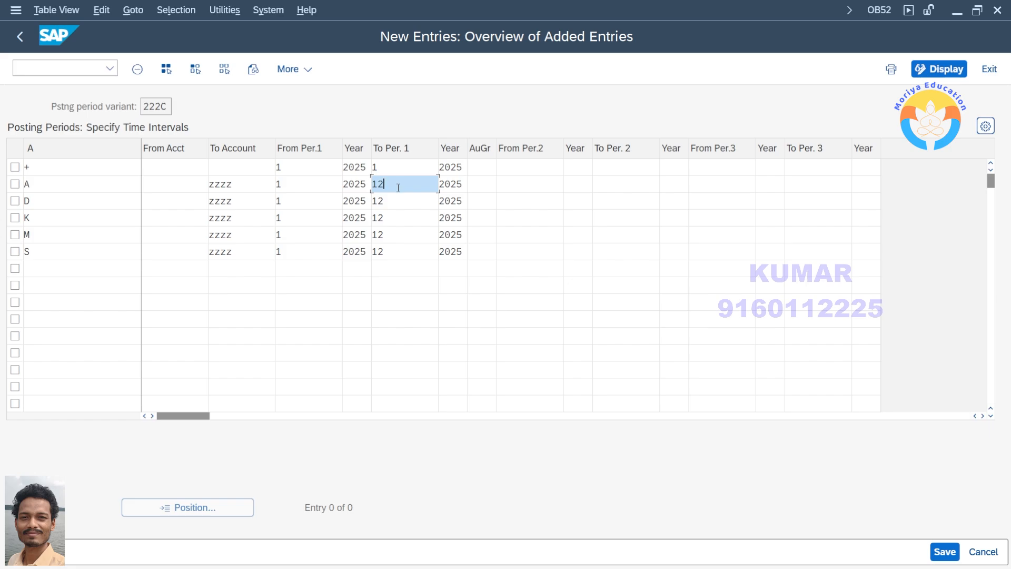
left_click_drag(398, 188, 309, 177)
left_click(396, 183)
left_click(390, 167)
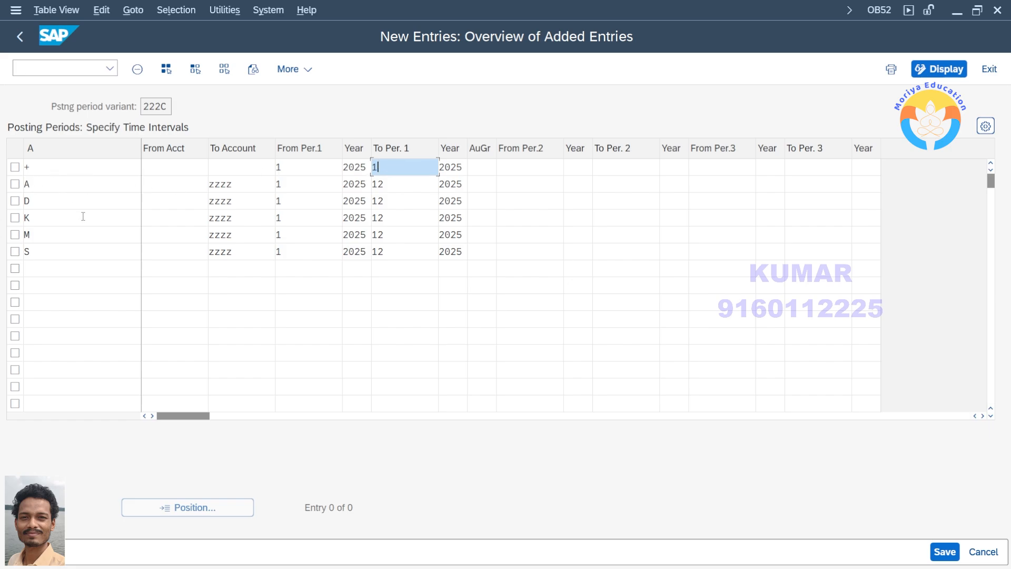
Set the + row's To Per. 1 back to 12
left_click(79, 167)
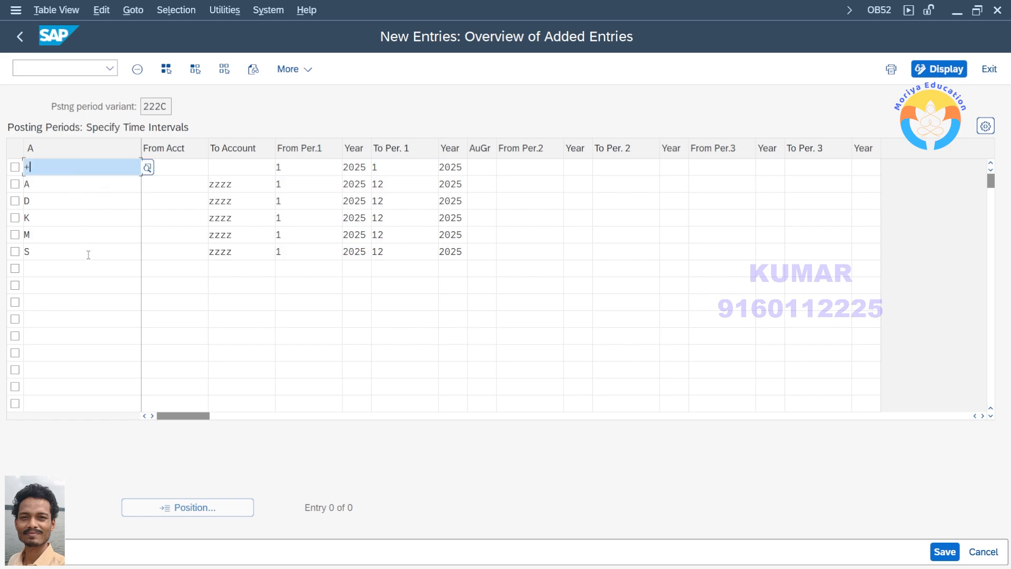
left_click(410, 167)
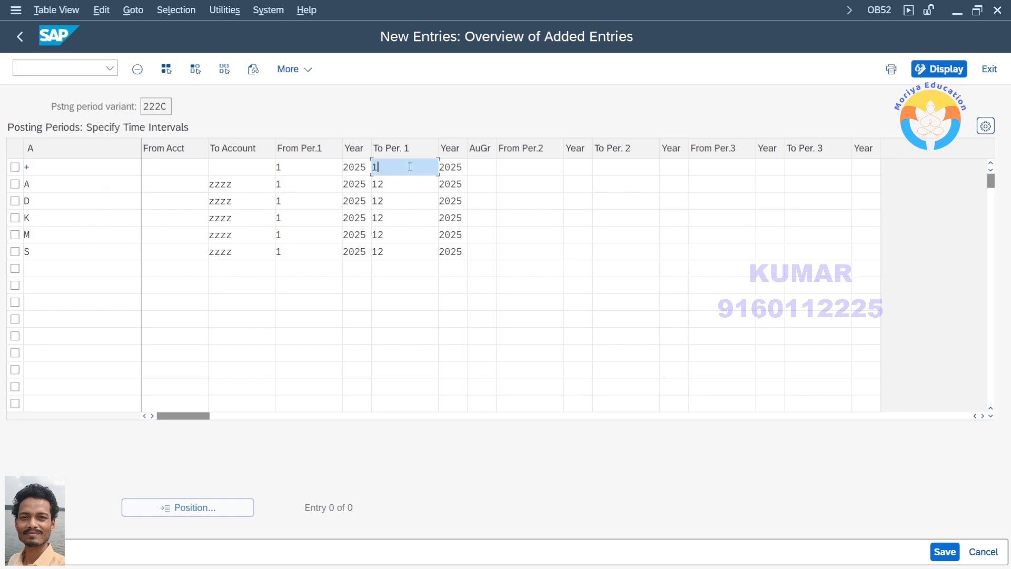
type("2")
Try different closing periods per account type by setting To Per. 1 to 1 for A, 2 for D and 3 for K
left_click(403, 189)
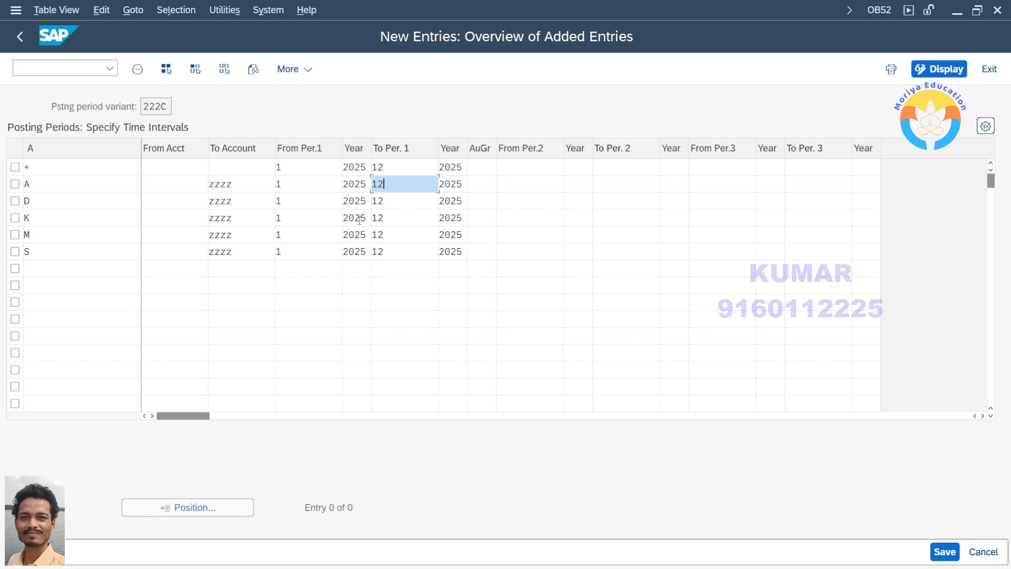
type("1")
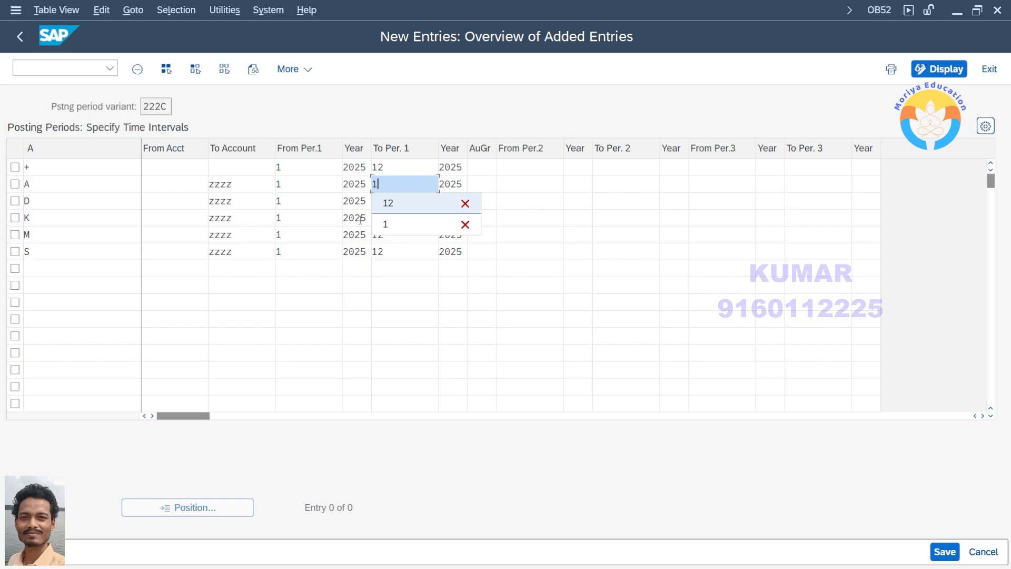
left_click(419, 225)
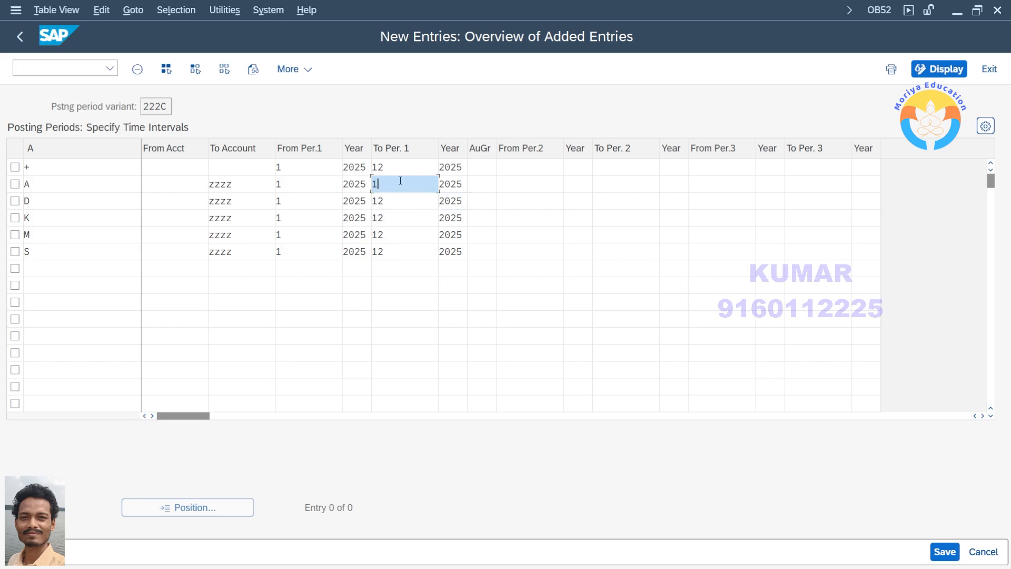
left_click(410, 200)
left_click(401, 216)
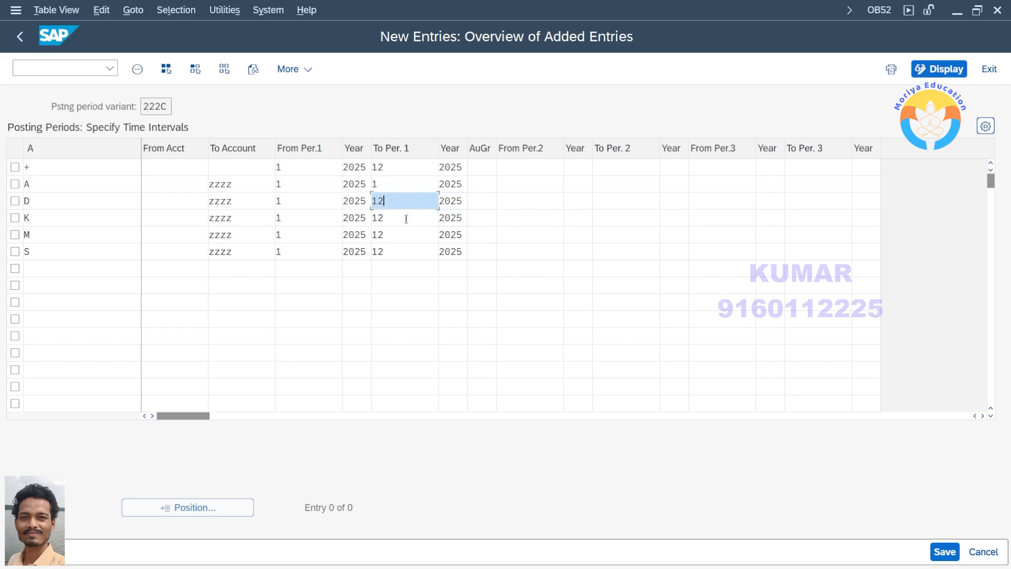
key("BackSpace")
key("BackSpace")
type("2")
left_click(413, 271)
left_click(398, 217)
key("BackSpace")
key("BackSpace")
type("3")
left_click(413, 315)
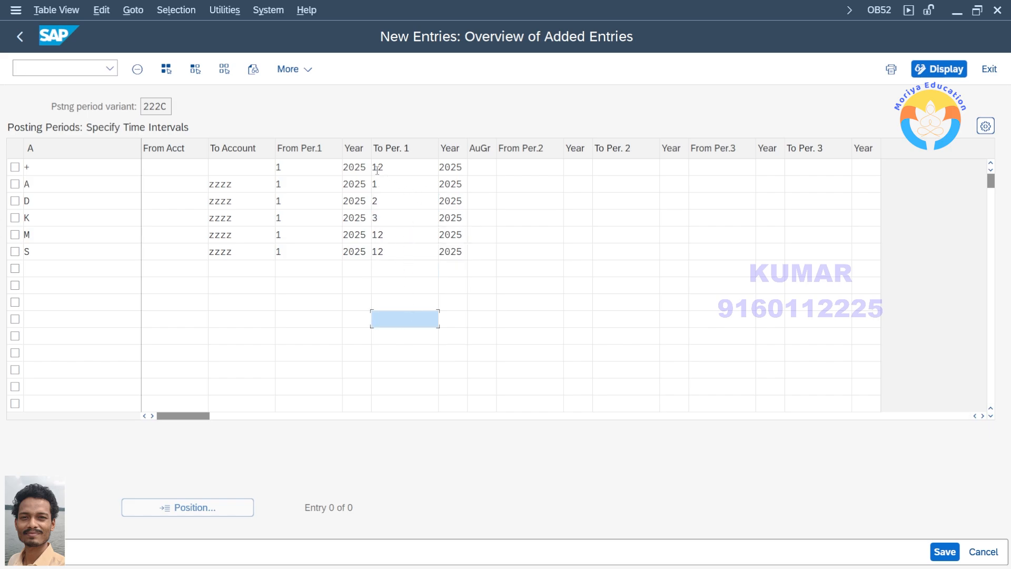
Set To Per. 1 back to 12 in the rows for K, D and A
left_click(395, 184)
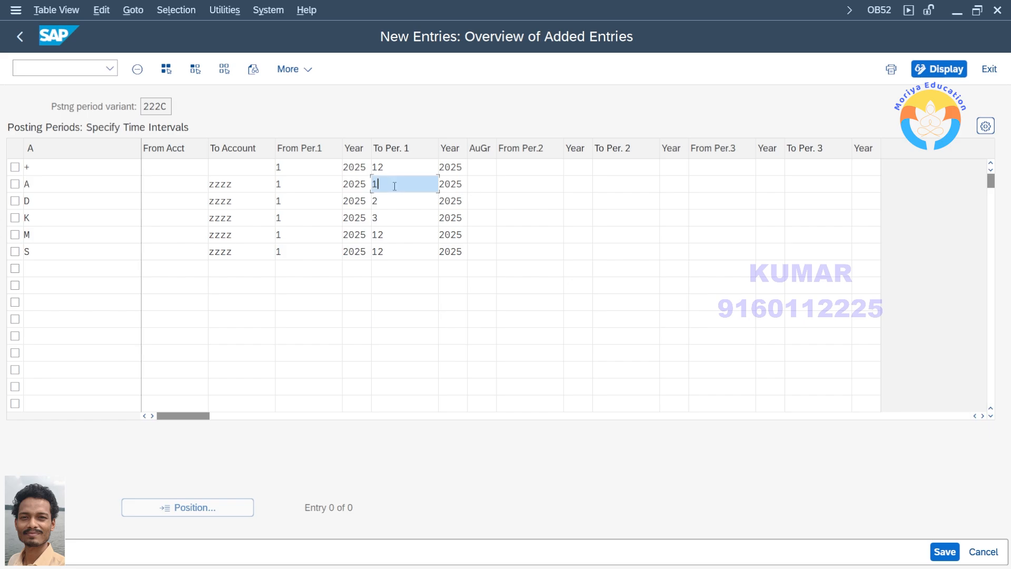
left_click(402, 205)
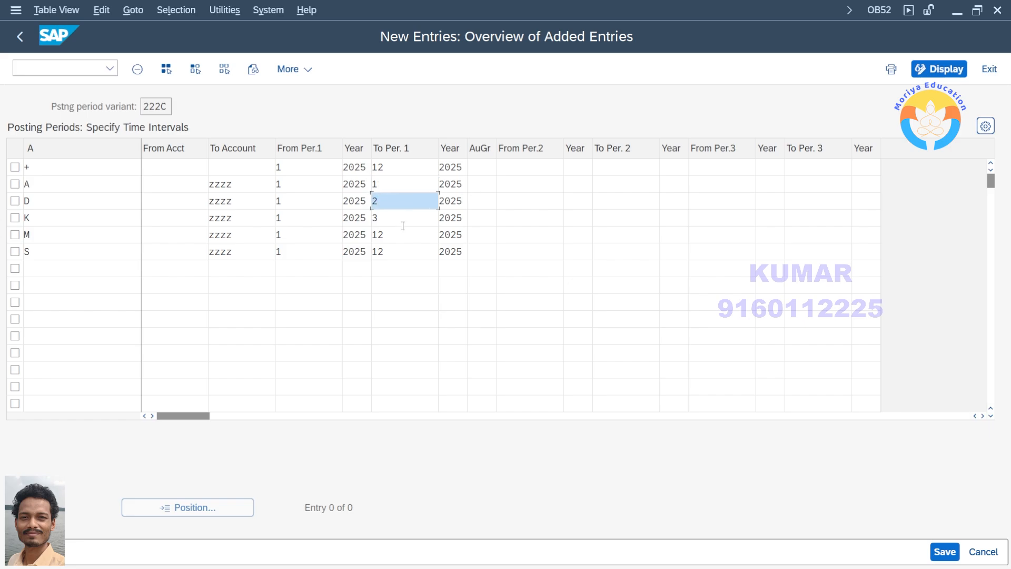
left_click(403, 217)
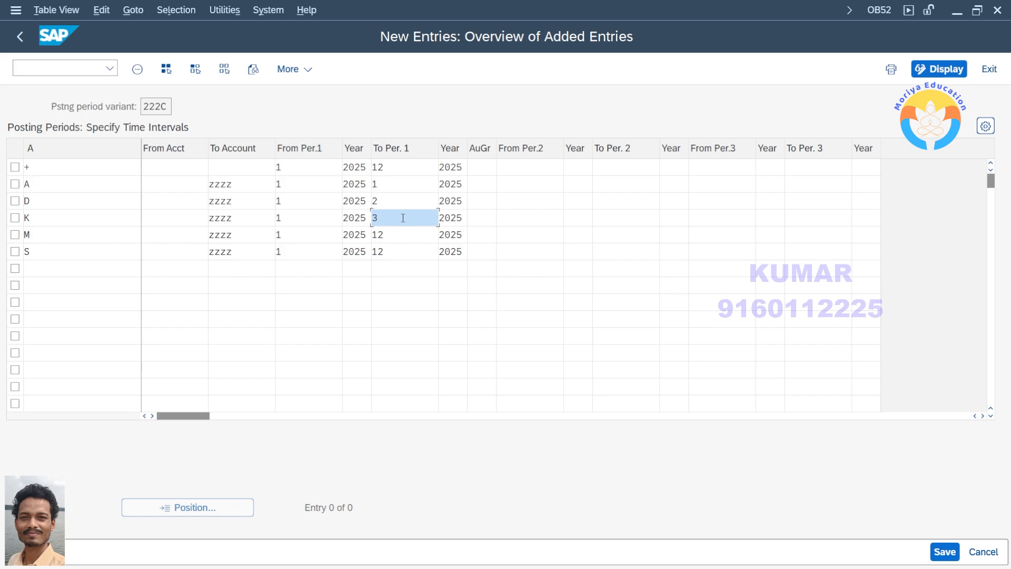
key("BackSpace")
type("12")
left_click(388, 199)
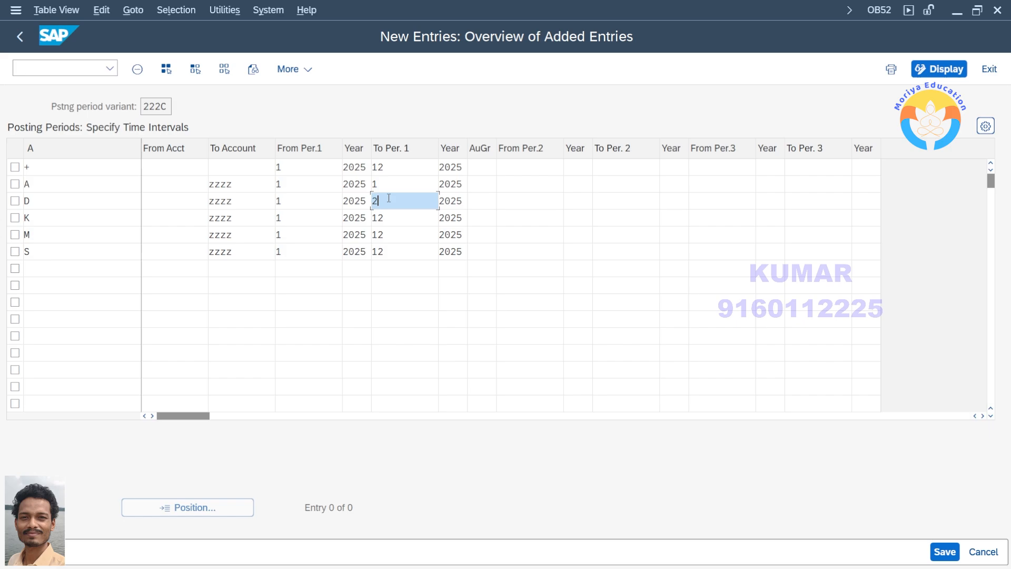
key("BackSpace")
type("12")
left_click(386, 190)
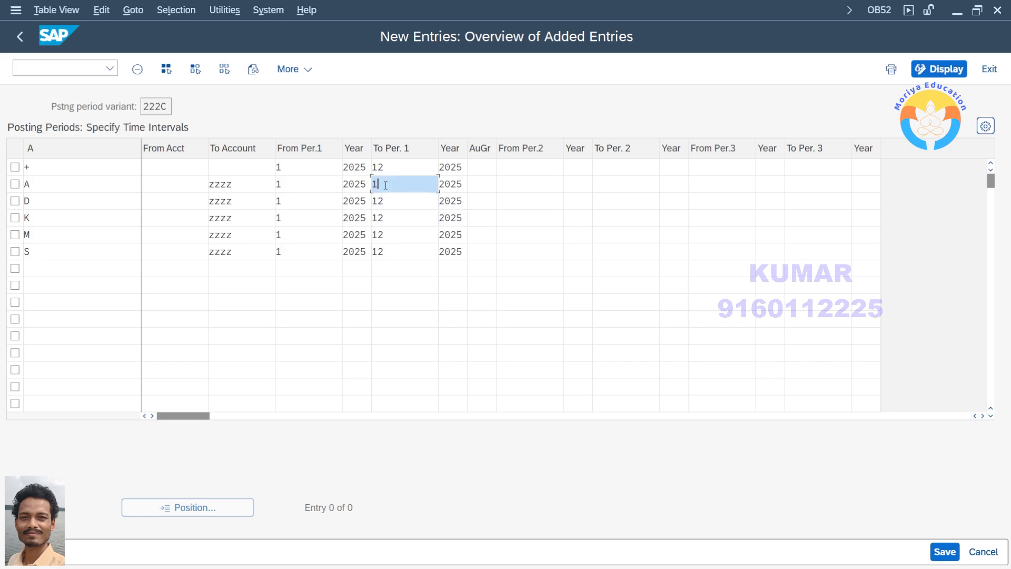
type("2")
Enter the second interval in the + row from period 13 of 2025 to period 16 of 2025
left_click(497, 167)
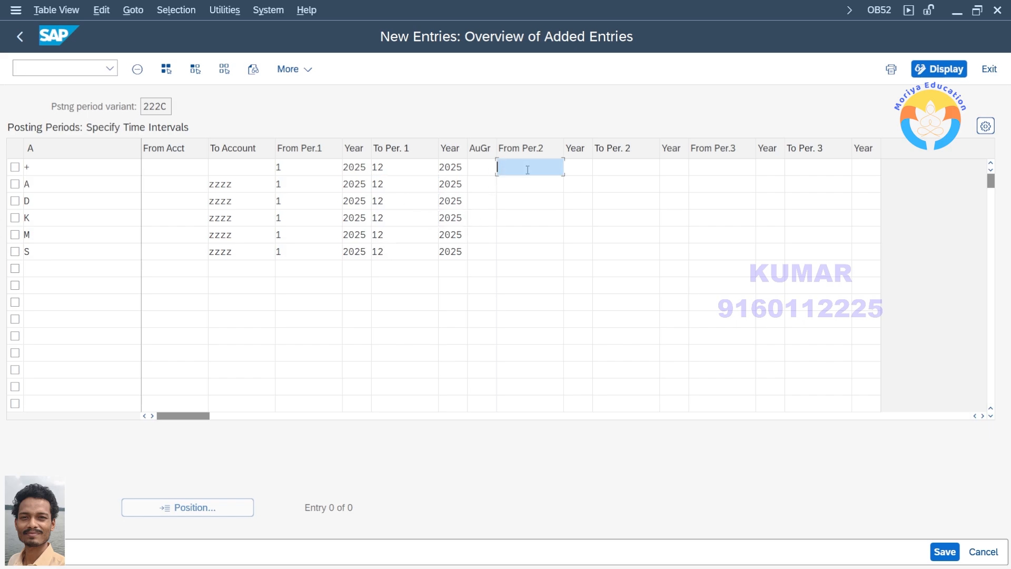
type("13")
key("Tab")
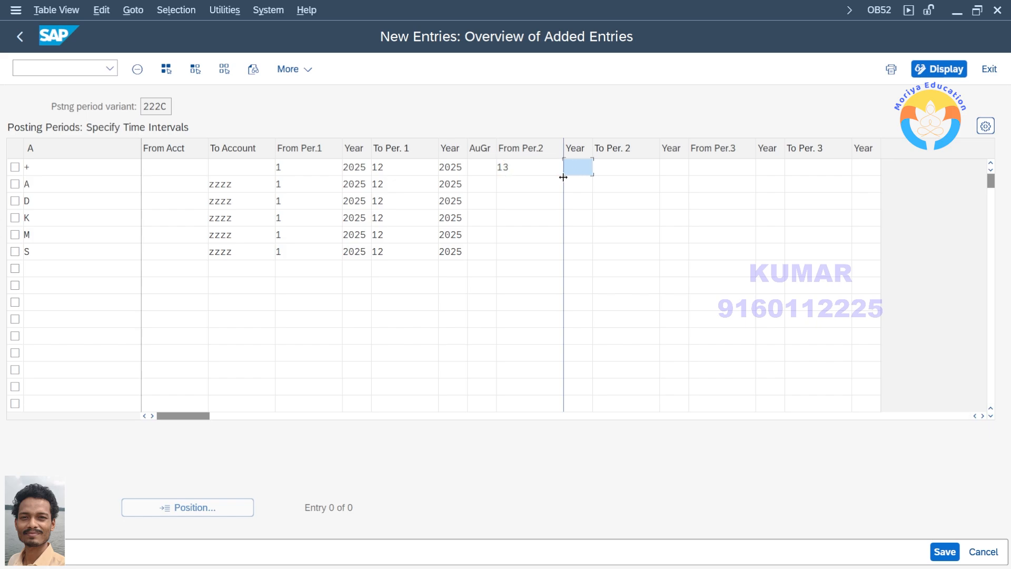
type("2025")
key("Tab")
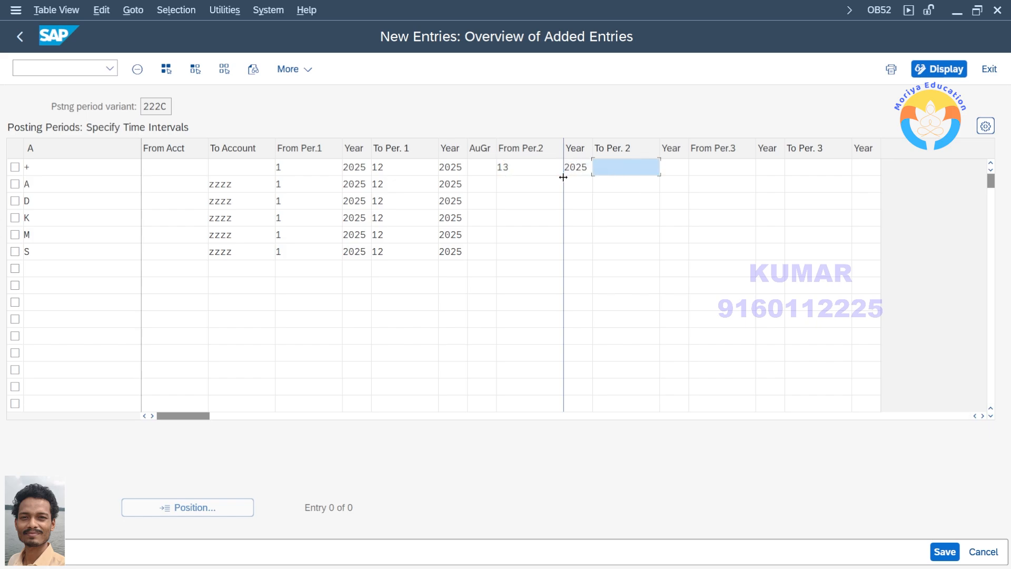
type("16")
key("Tab")
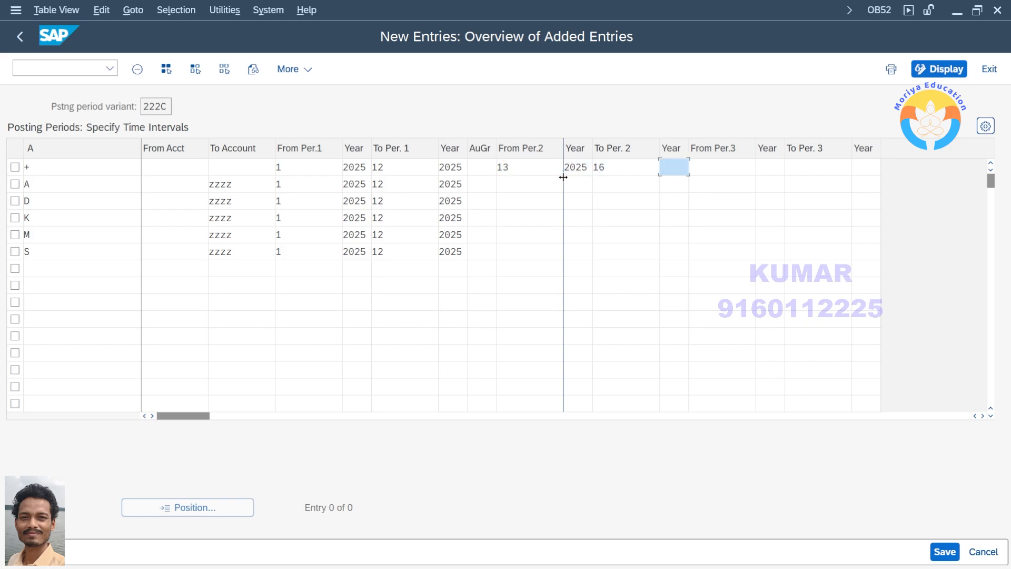
type("2025")
Copy the + row's From Per.2 value 13 into the rows for A, D, K, M and S
left_click(535, 182)
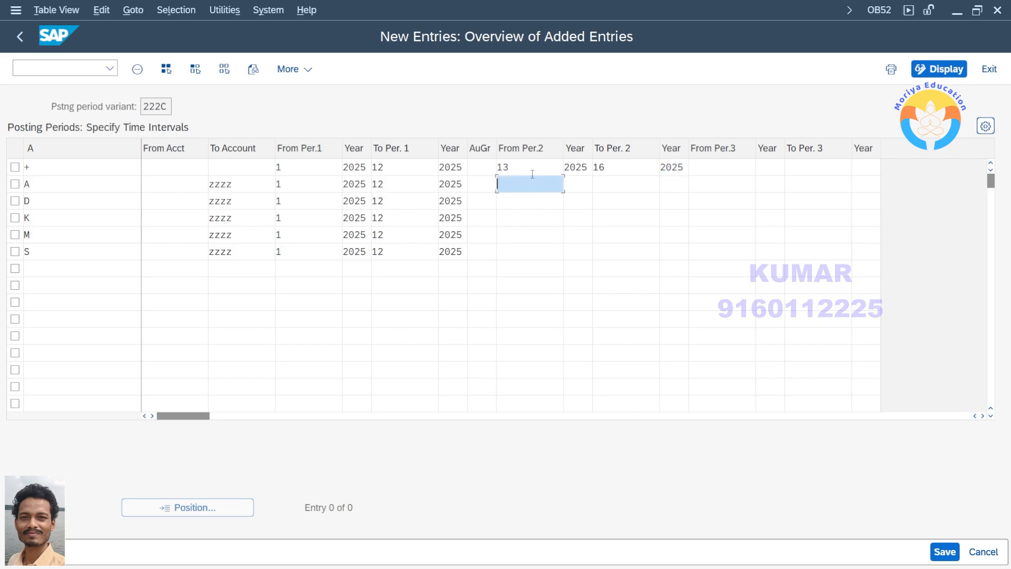
left_click(519, 167)
key("shift+Home")
key("ctrl+c")
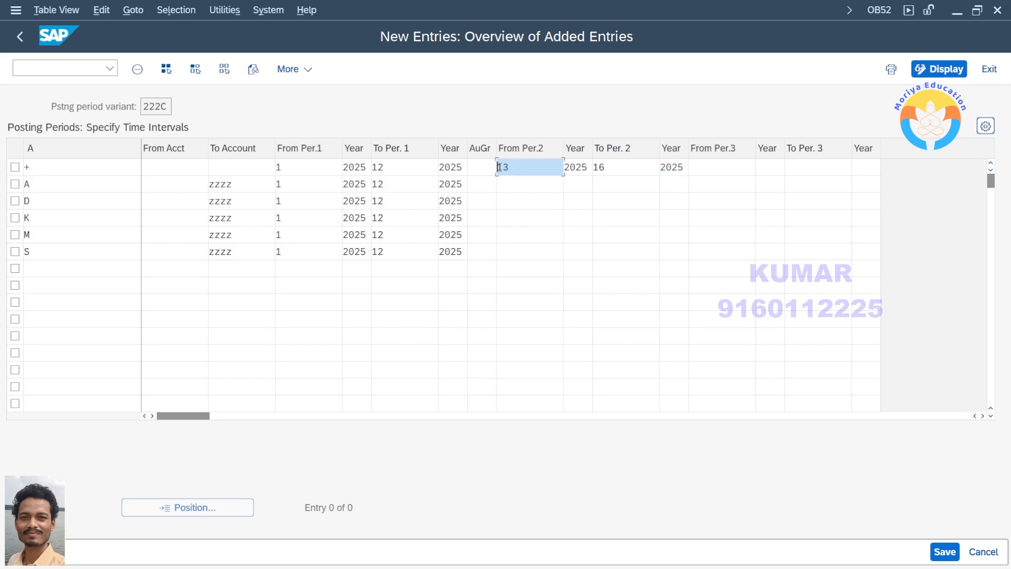
key("Down")
key("ctrl+v")
key("Down")
key("ctrl+v")
key("Down")
key("ctrl+v")
key("Down")
key("ctrl+v")
key("Down")
key("ctrl+v")
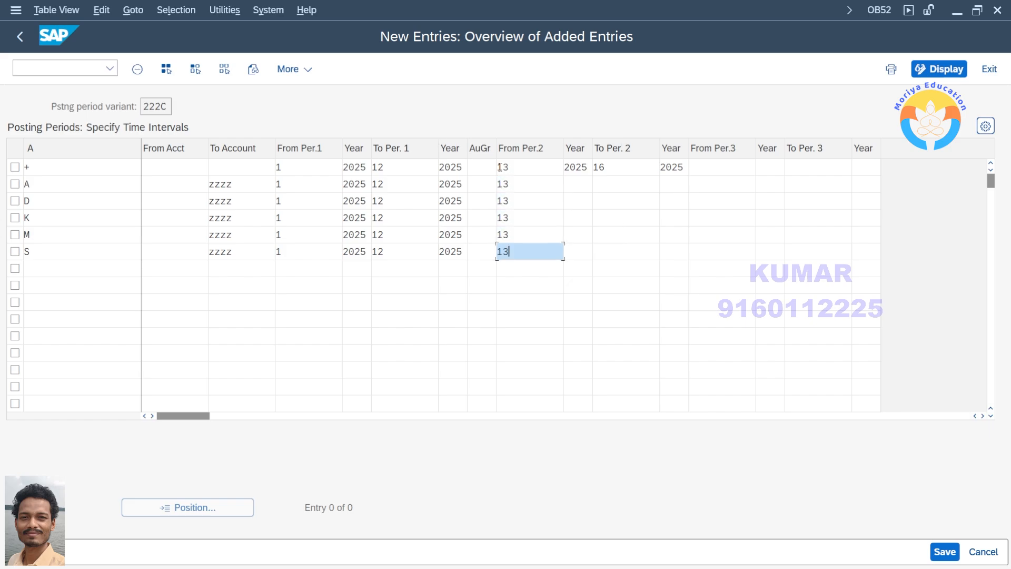
Copy the year 2025 beside From Per.2 in the + row into the rows for A, D, K, M and S
key("Tab")
key("Up")
key("Up")
key("Up")
key("Up")
key("Up")
key("shift+Right")
key("shift+Right")
key("shift+Right")
key("shift+Right")
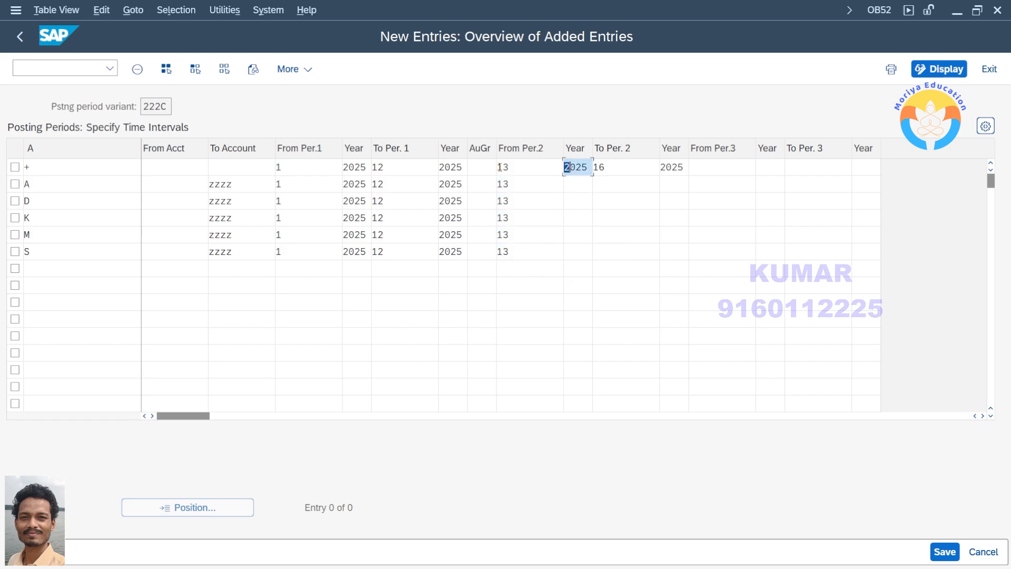
key("Down")
key("ctrl+v")
key("Down")
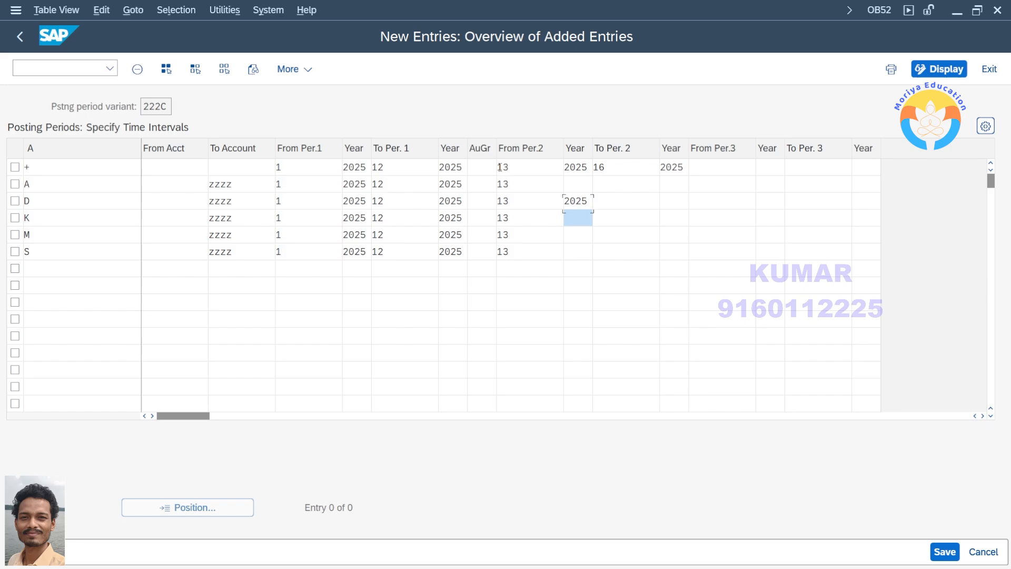
key("ctrl+v")
key("Down")
key("Down")
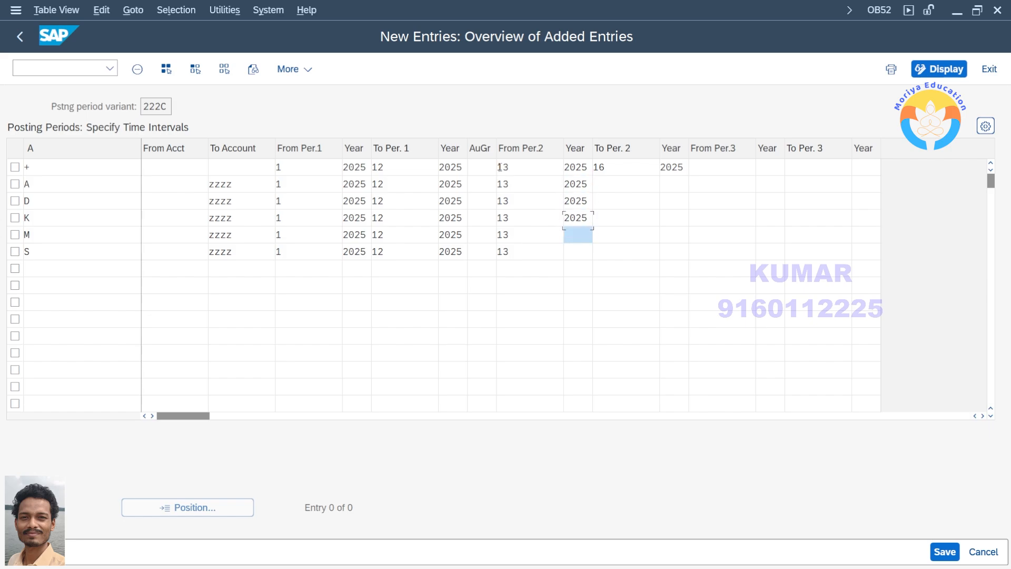
type("v")
key("Down")
key("Up")
key("Up")
key("ctrl+v")
key("Down")
key("BackSpace")
key("ctrl+v")
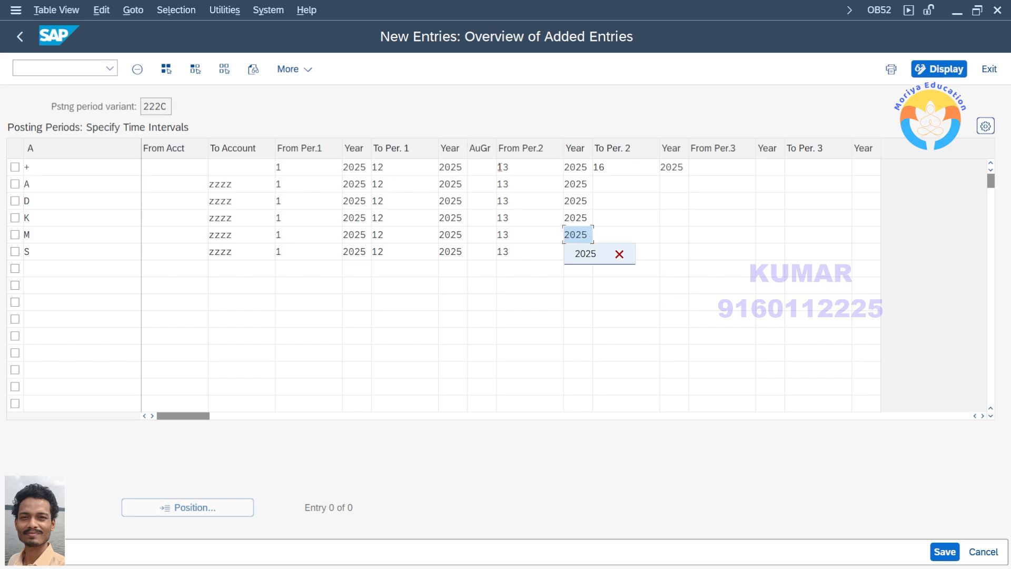
key("Tab")
key("Down")
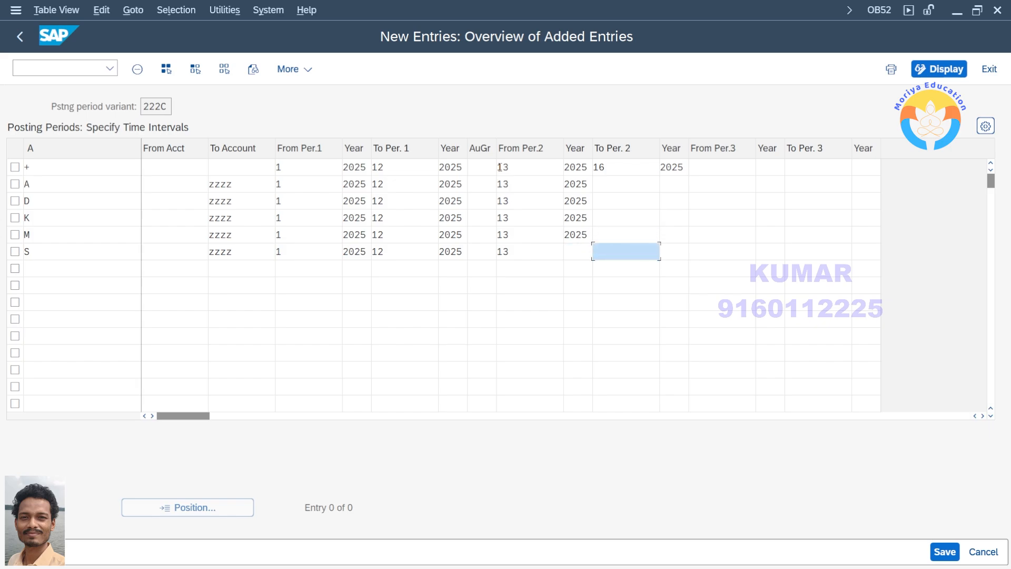
key("shift+Tab")
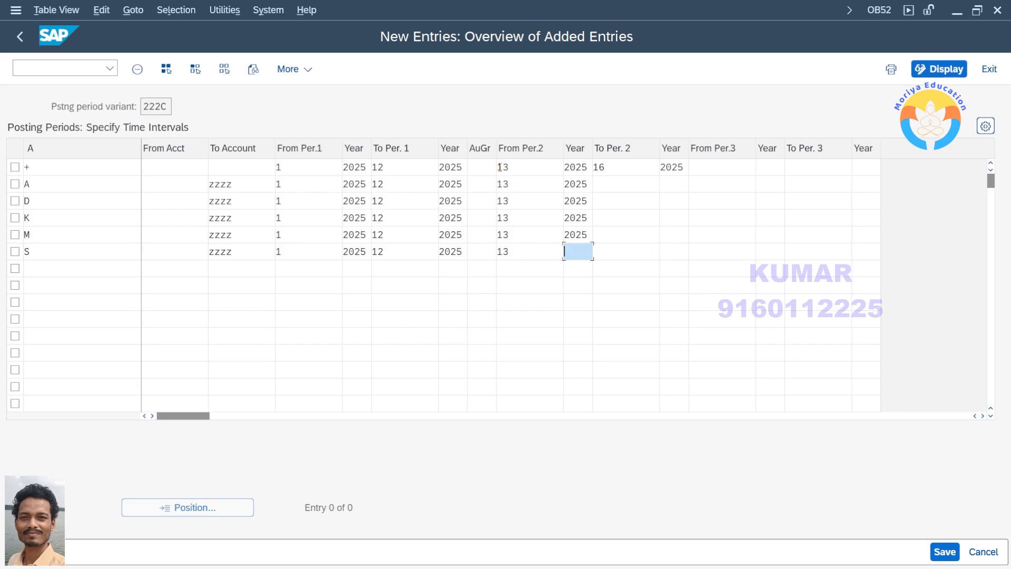
Copy the + row's To Per. 2 value 16 into the rows for A, D, K, M and S
key("Tab")
key("Up")
key("Up")
key("Up")
key("Up")
key("Up")
key("shift+Right")
key("shift+Right")
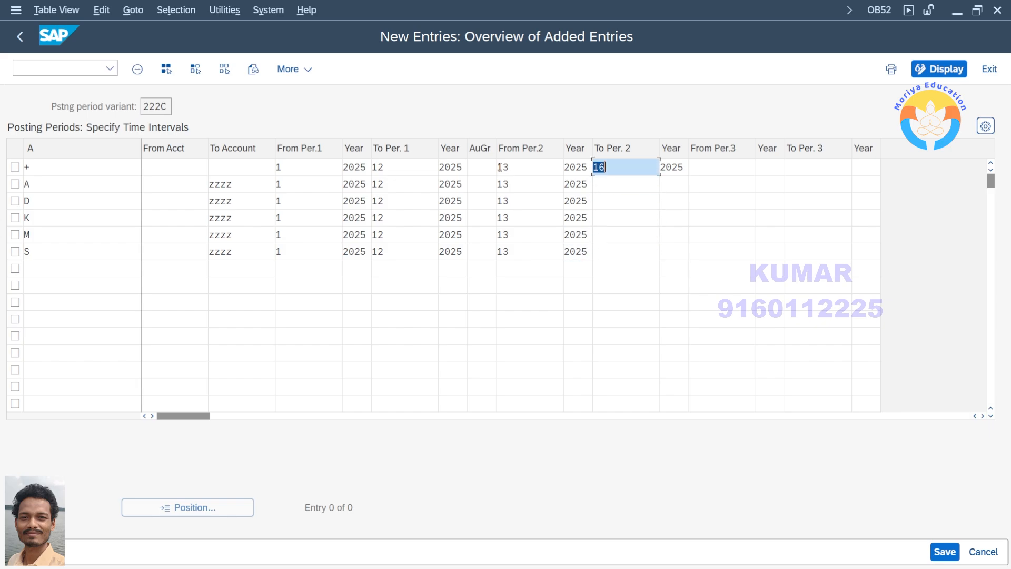
key("ctrl+c")
key("Down")
key("ctrl+v")
key("Down")
key("ctrl+v")
key("Down")
key("ctrl+v")
Copy the year 2025 beside To Per. 2 in the + row into the rows for A, D, K, M and S
key("Down")
key("ctrl+v")
key("Down")
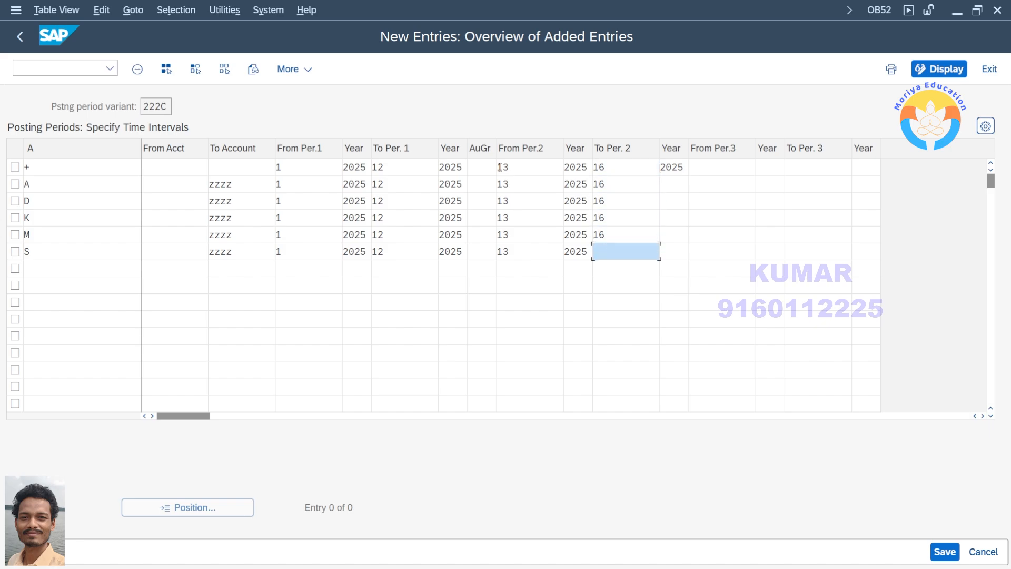
key("ctrl+v")
key("Tab")
key("Down")
key("Up")
key("Up")
key("Up")
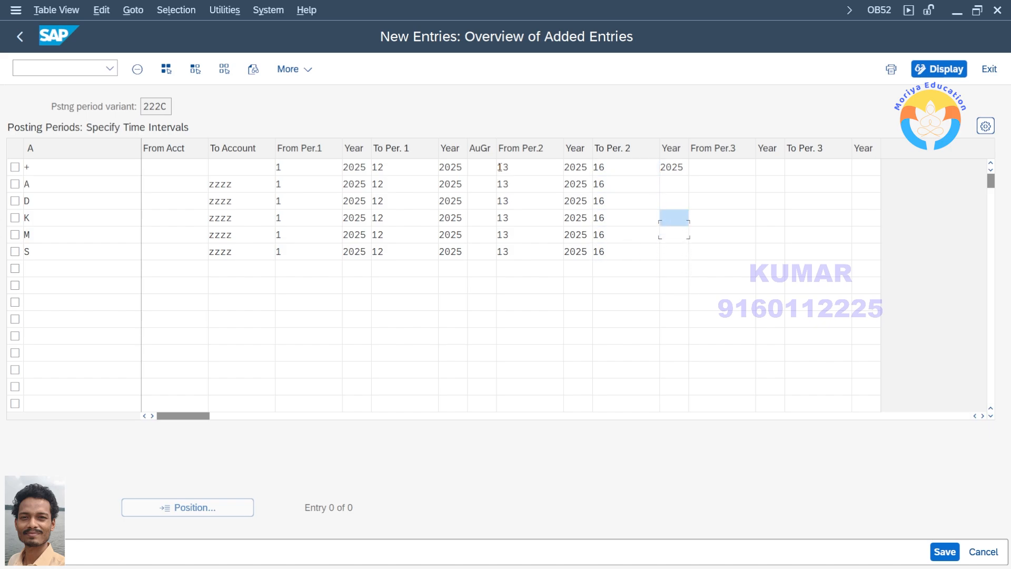
key("Up")
key("Up")
key("Up")
key("shift+Right")
key("shift+Right")
key("shift+Right")
key("shift+Right")
key("Down")
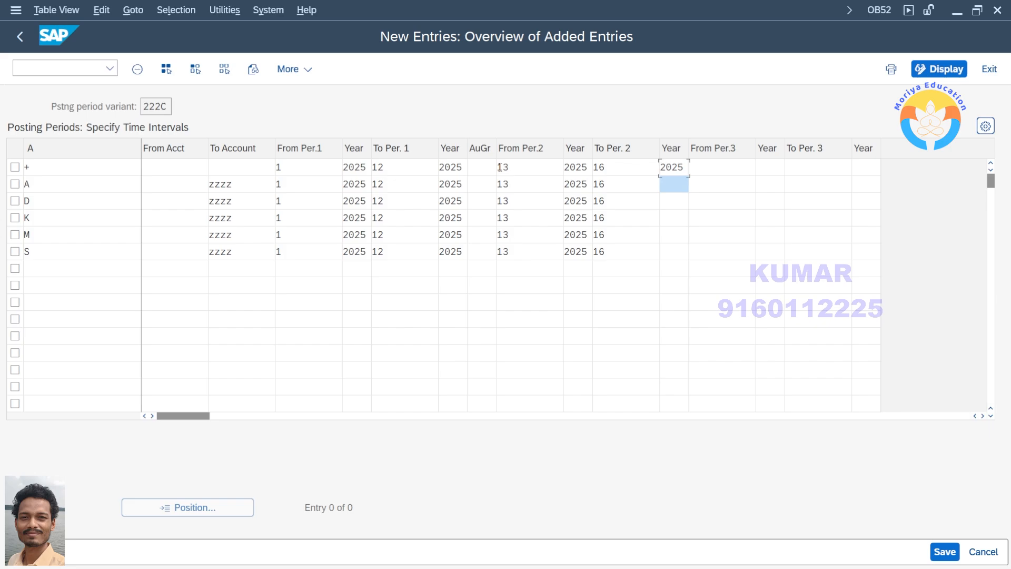
key("ctrl+v")
key("Down")
key("ctrl+v")
key("Down")
key("ctrl+v")
key("Down")
key("ctrl+v")
key("Down")
key("ctrl+v")
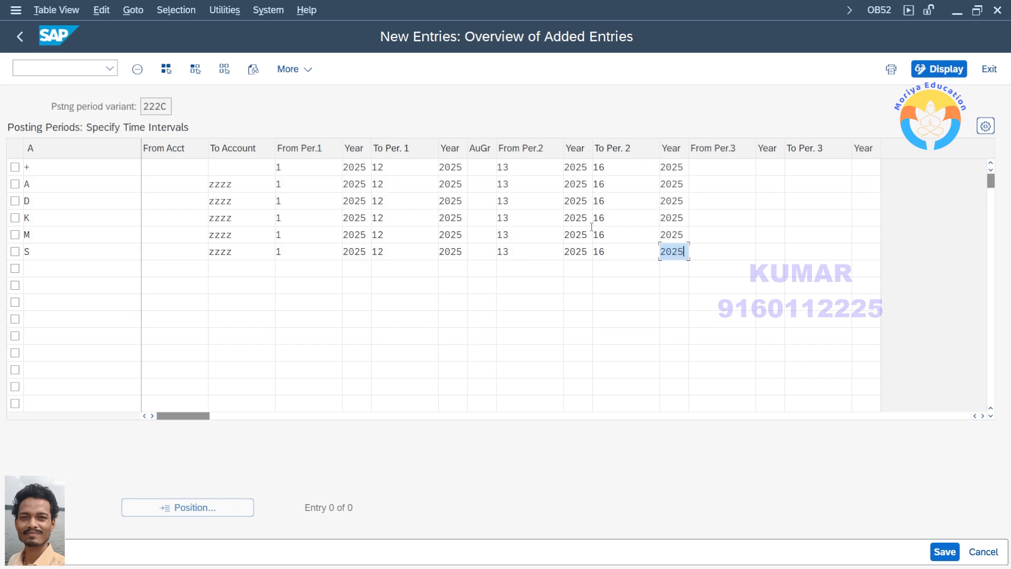
Save the new posting period entries for variant 222C under customizing request S4HK904666
left_click(942, 552)
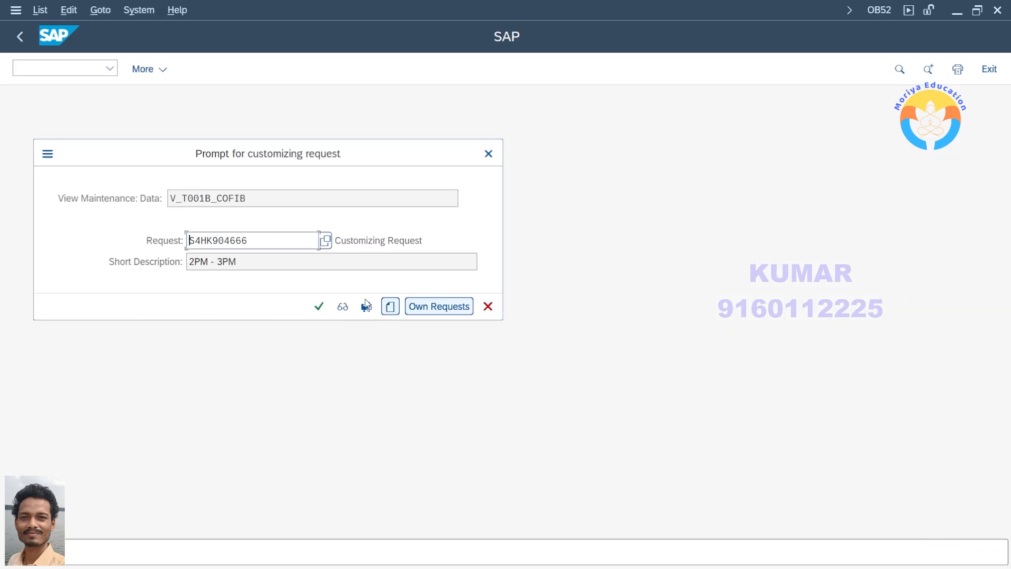
key("Return")
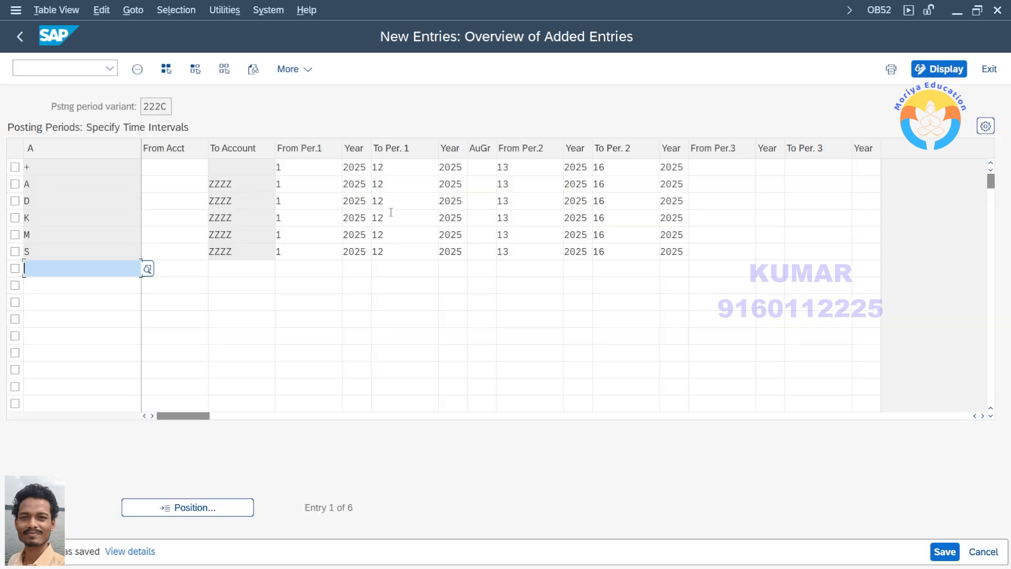